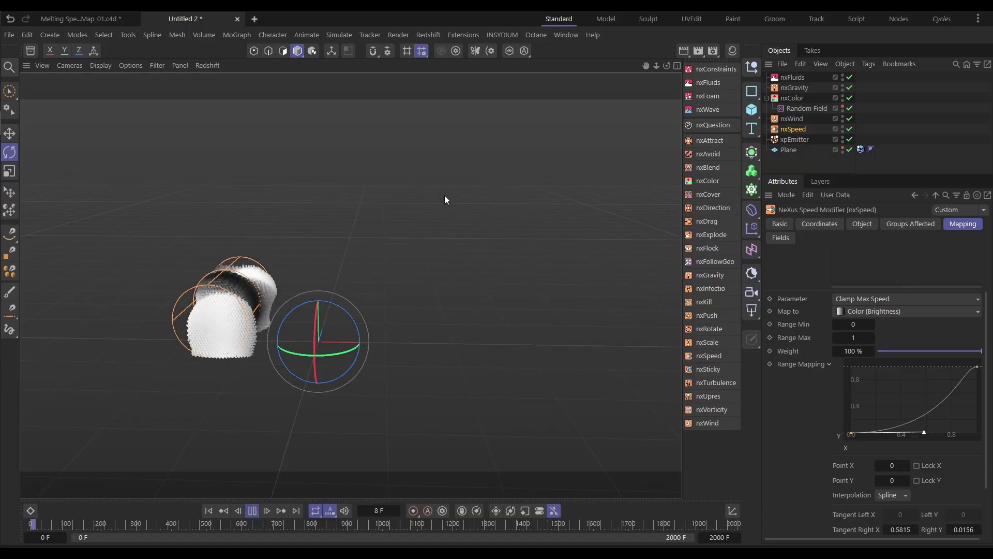
- Play back the finished simulation and orbit the view around the particles
click(419, 225)
alt+drag(393, 251, 414, 339)
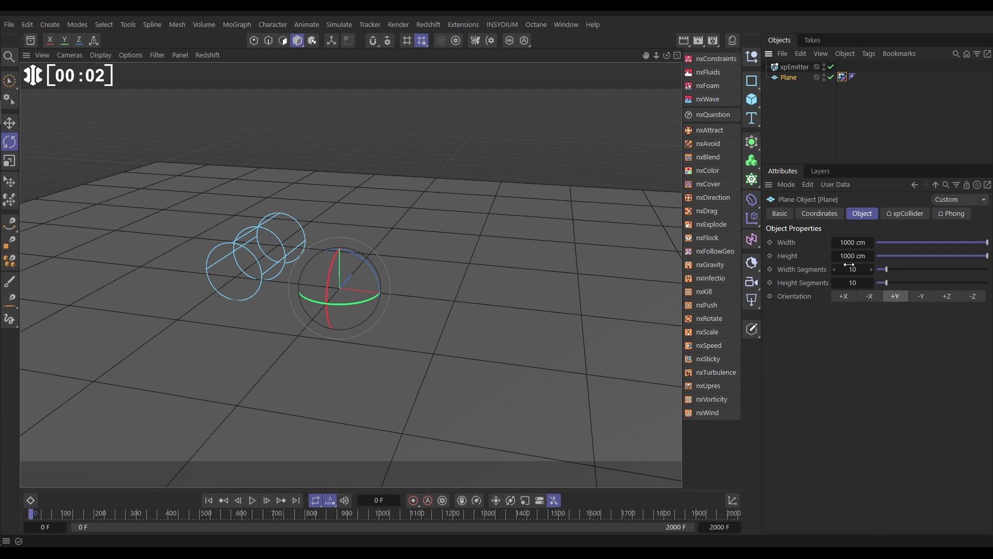
- Check the Plane's xpCollider tag and the xpEmitter's Emission settings, then play to fire the cylinder shot
click(842, 77)
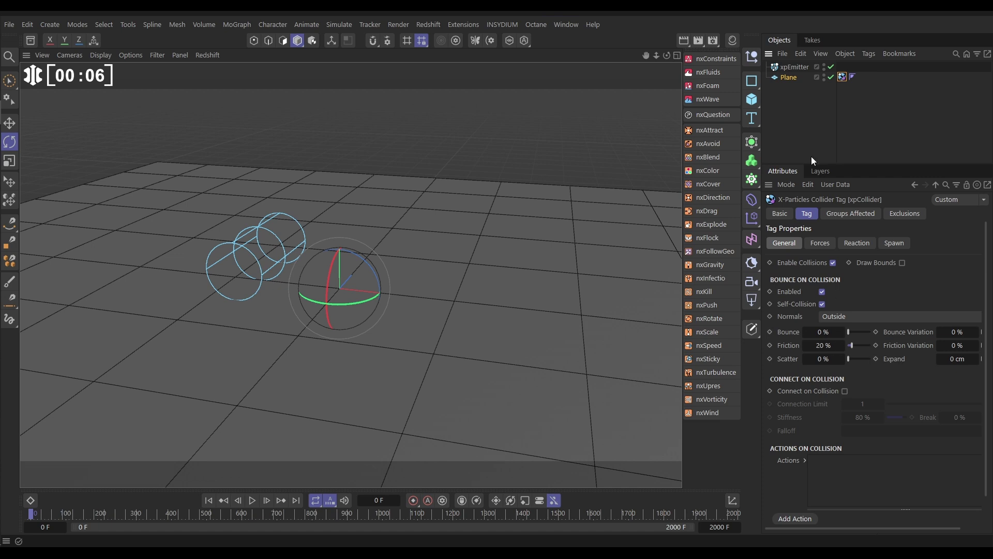
click(798, 68)
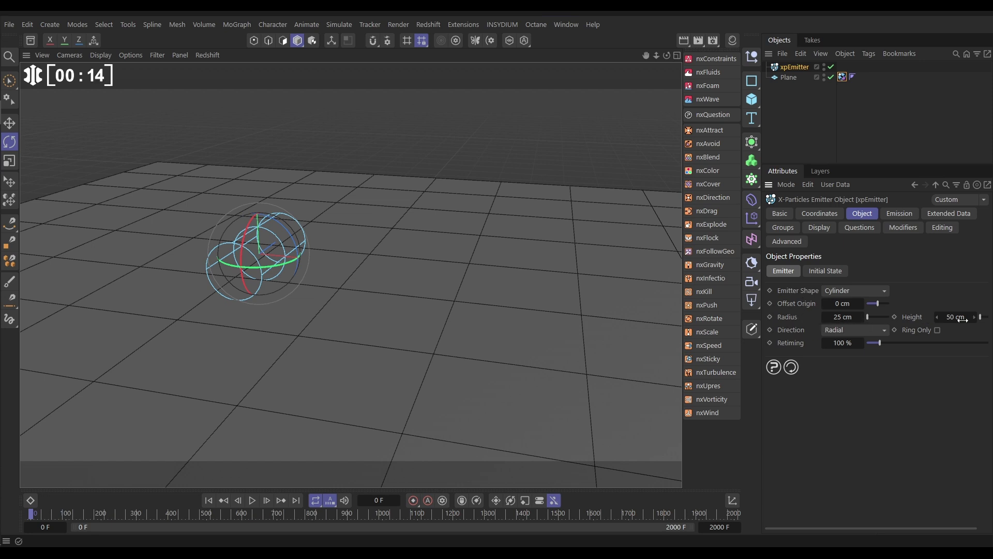
click(897, 214)
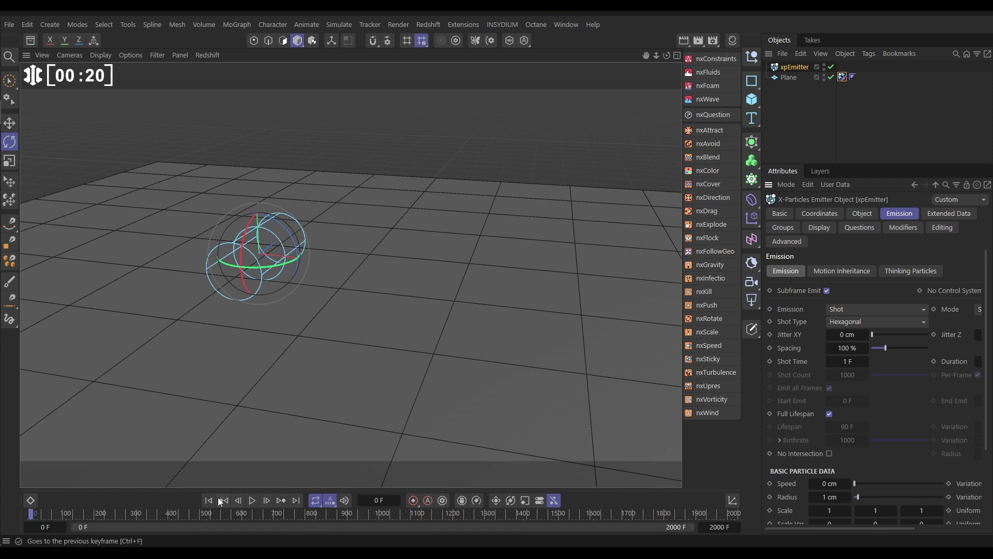
click(252, 501)
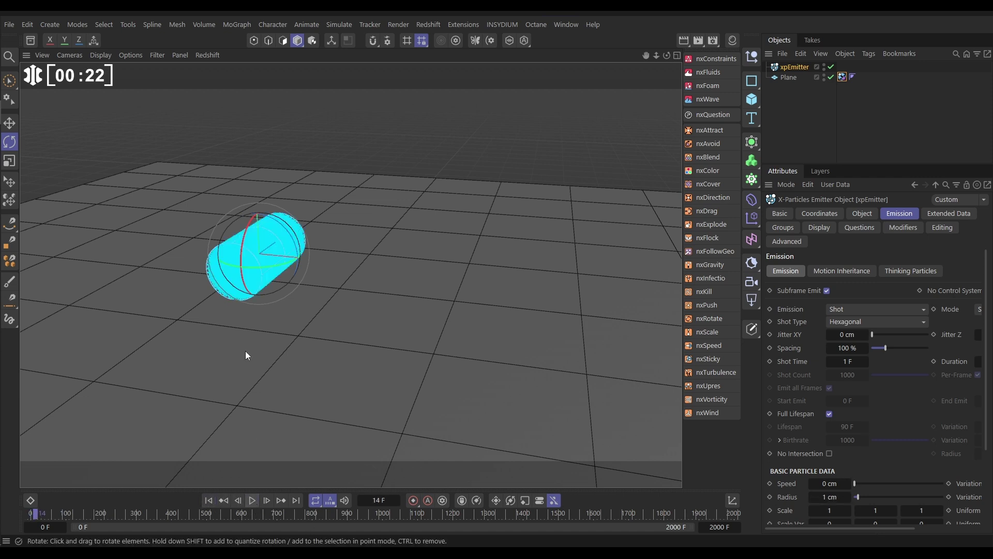
- Add an nxWind rotated -90°, and hide the Plane and the wind's arrows in the viewport
click(707, 413)
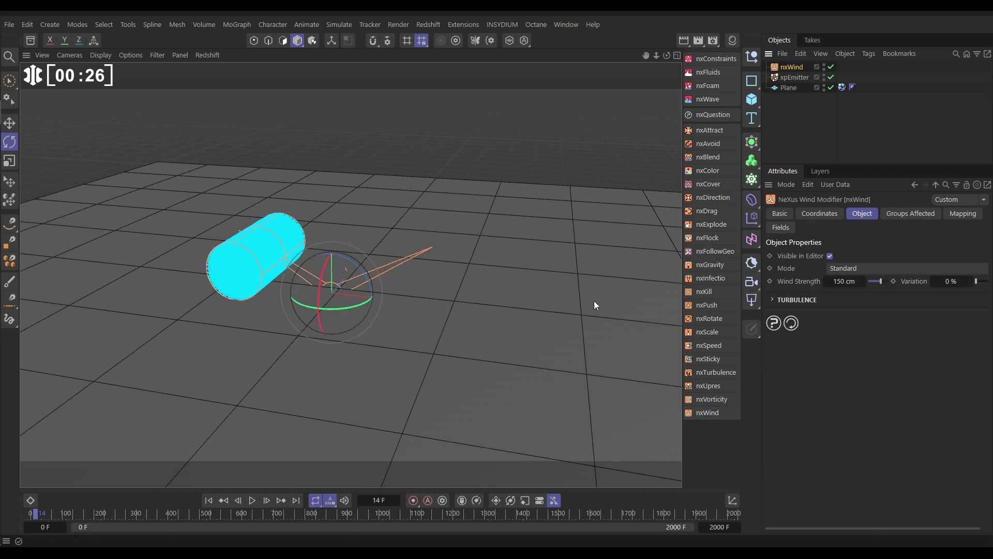
drag(344, 309, 272, 300)
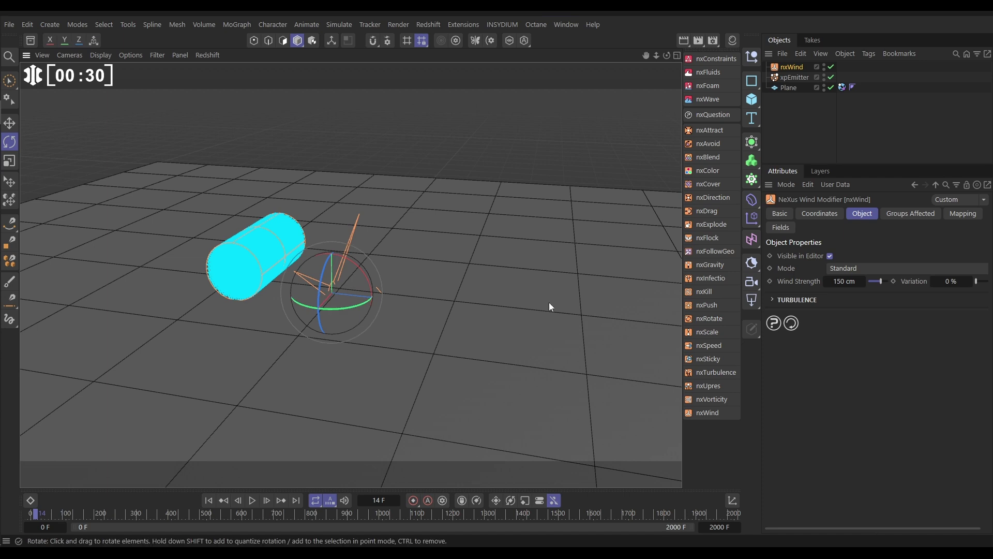
click(824, 84)
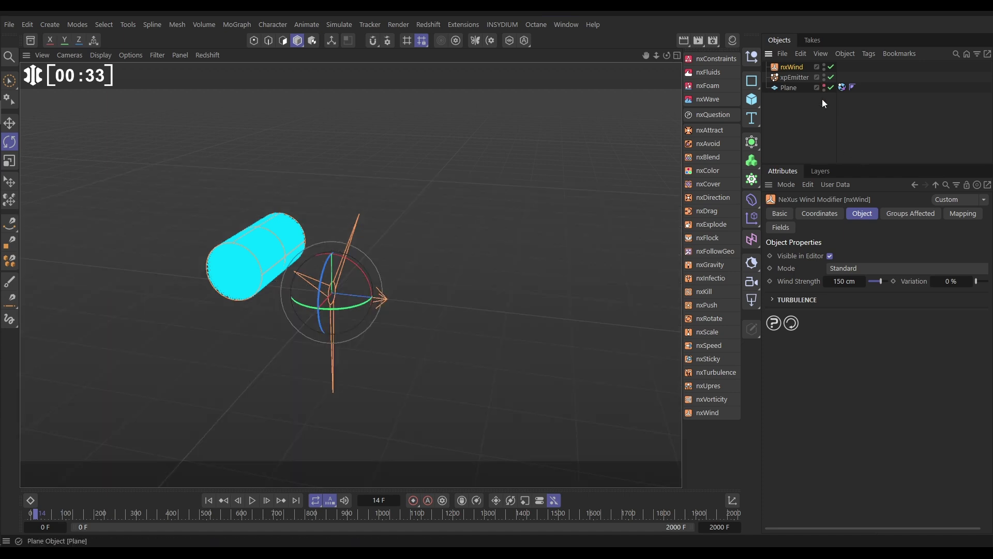
click(830, 255)
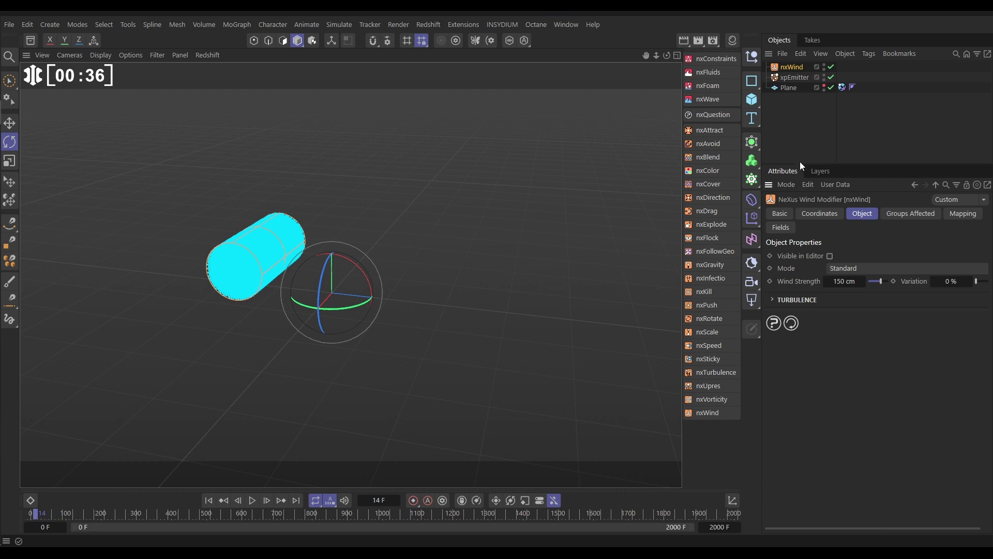
- Set the wind to Von Karman mode with strength 250 and turbulence 20%
click(839, 267)
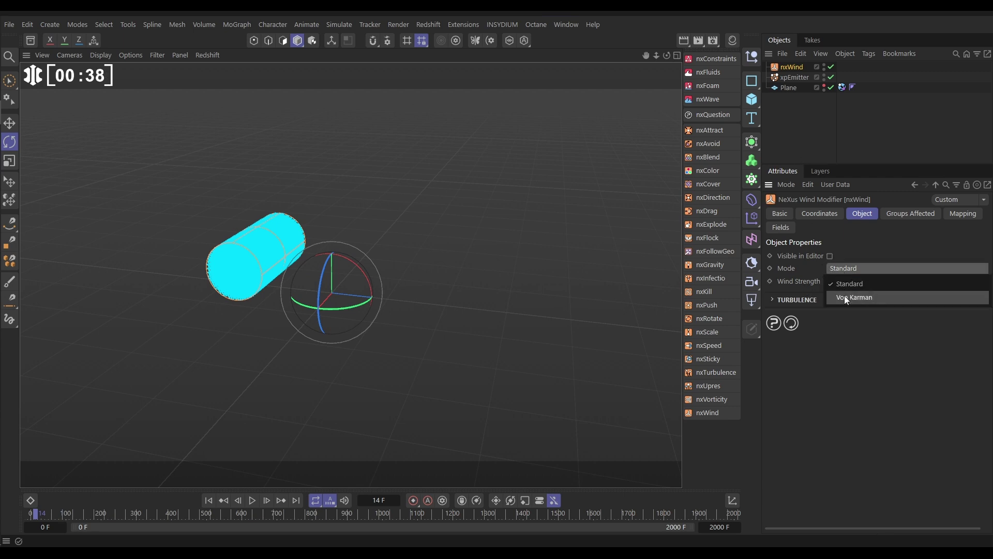
click(844, 295)
click(841, 280)
text(2)
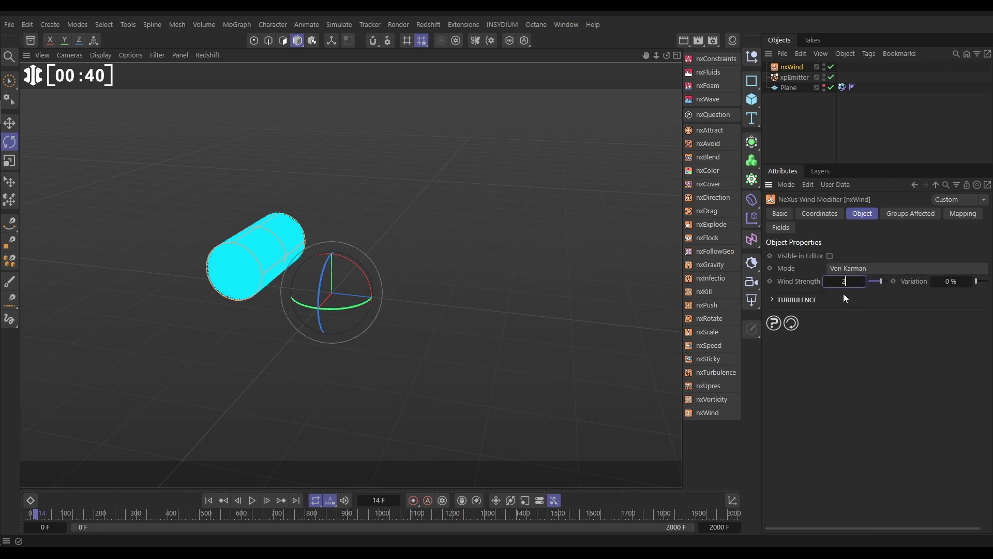
text(50)
key(Return)
click(772, 300)
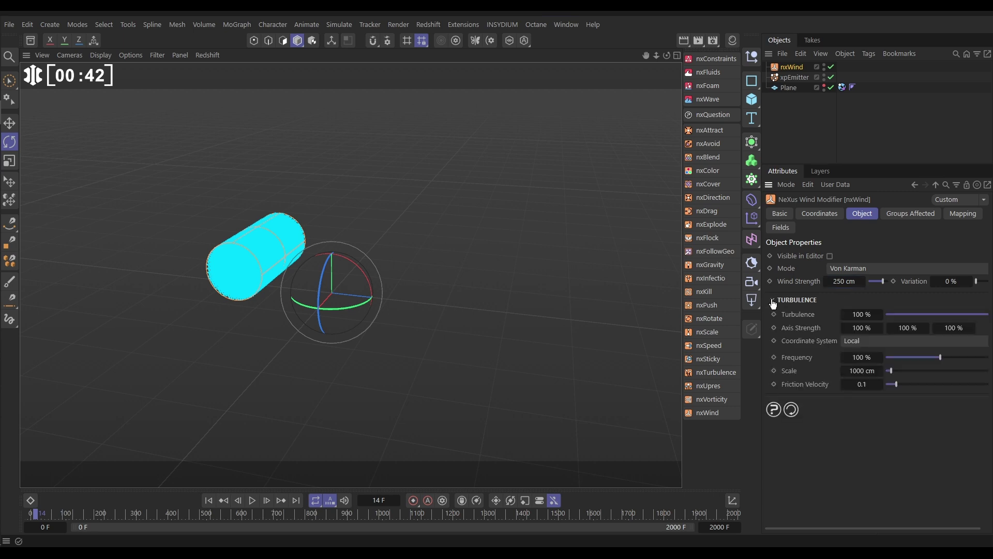
click(905, 314)
click(792, 300)
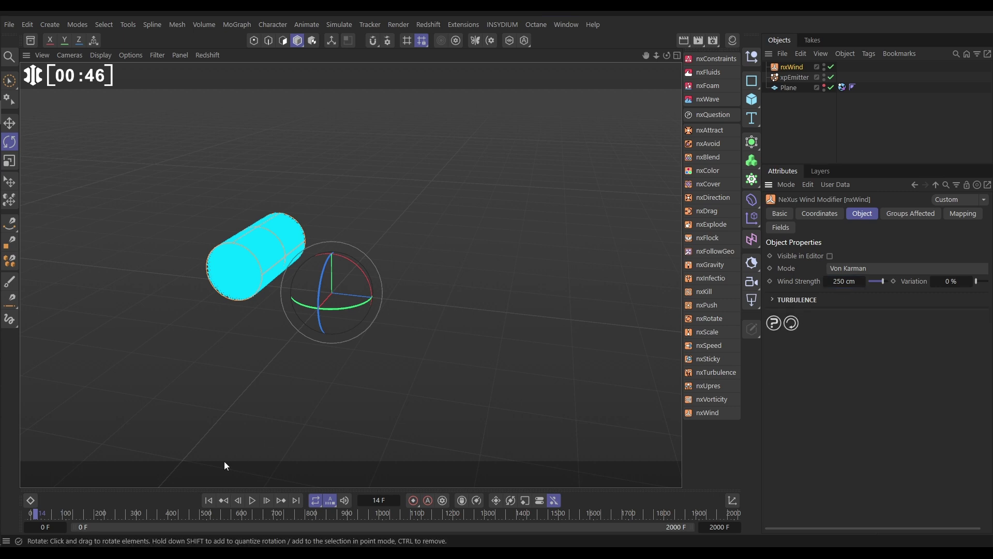
- Test the wind by playing the sim, inspect the blown particles, then rewind to frame 0
click(209, 500)
click(252, 500)
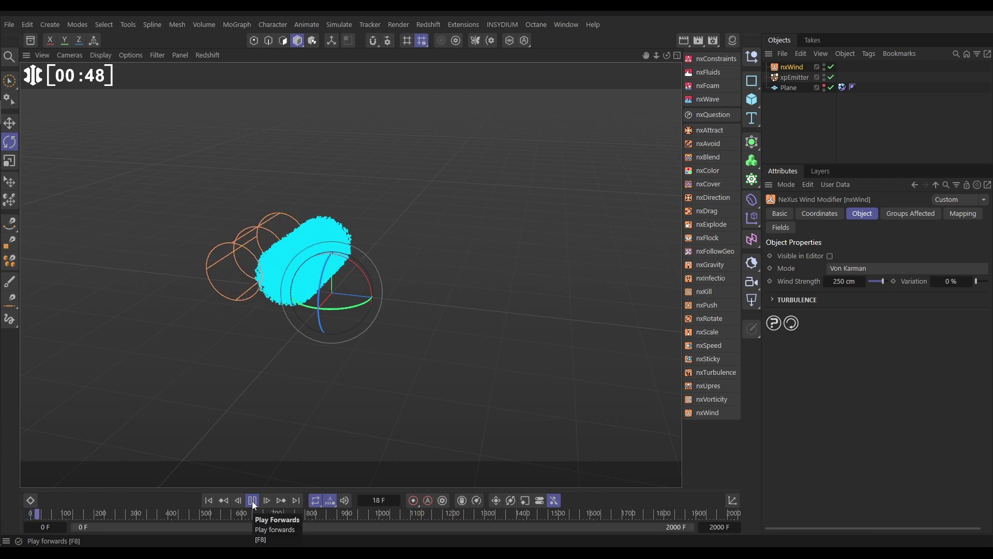
click(252, 500)
alt+drag(370, 312, 430, 151)
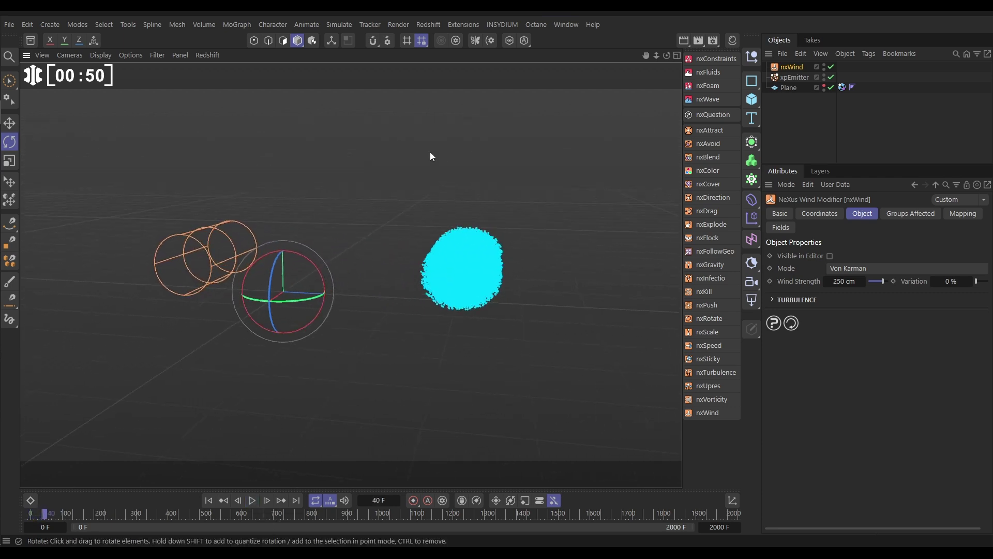
click(450, 198)
click(210, 500)
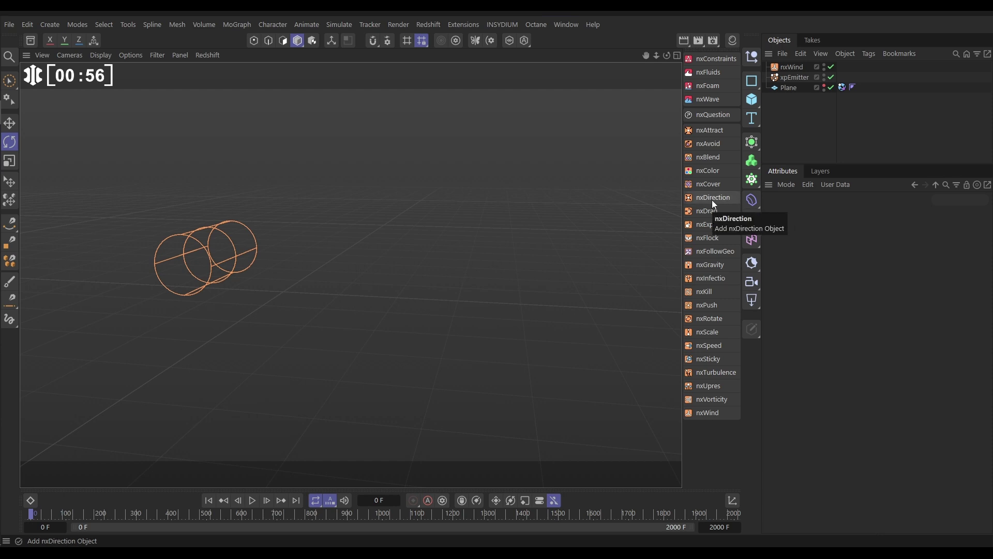
- Add an nxColor with a Gradient by Parameter layer and remove its two middle knots
click(709, 171)
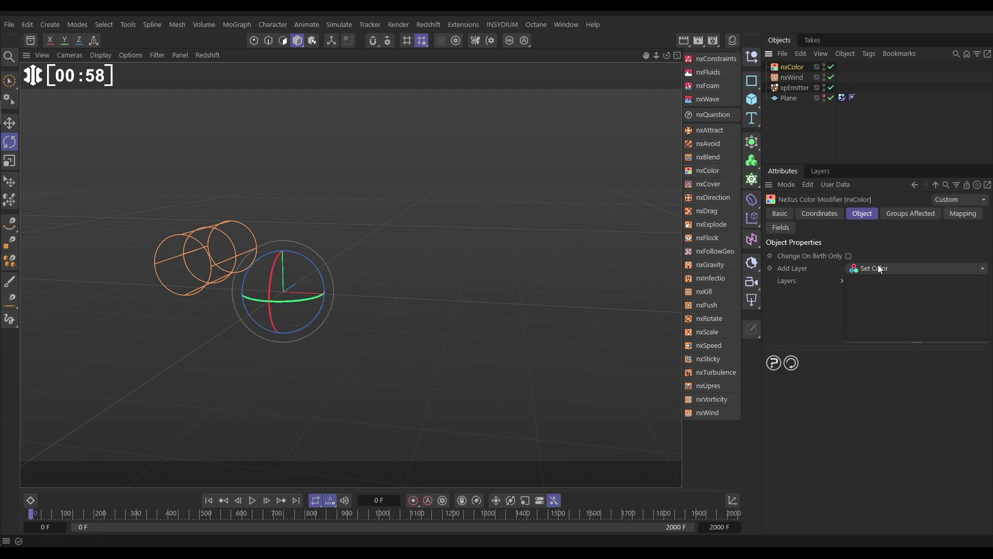
click(983, 272)
click(927, 331)
drag(897, 438, 902, 483)
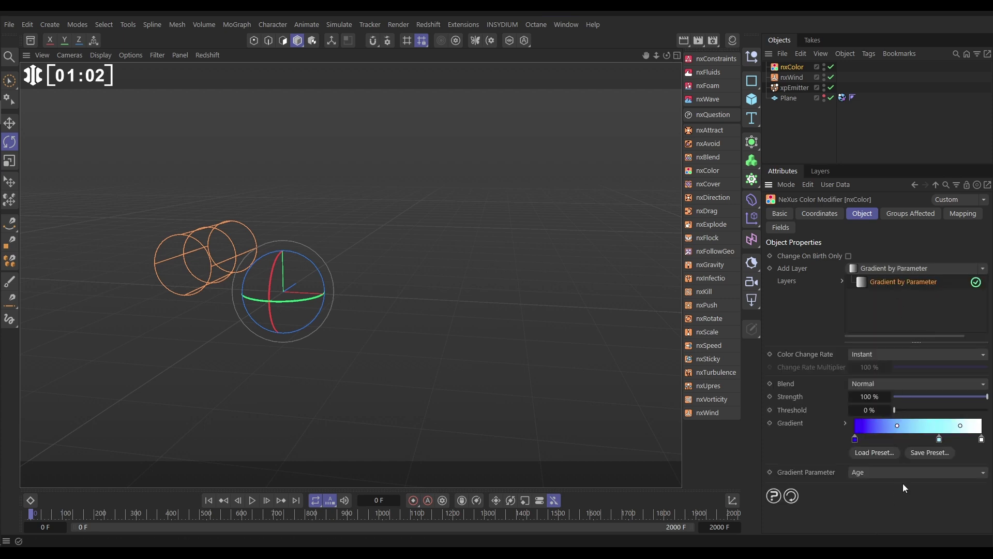
drag(939, 439, 940, 476)
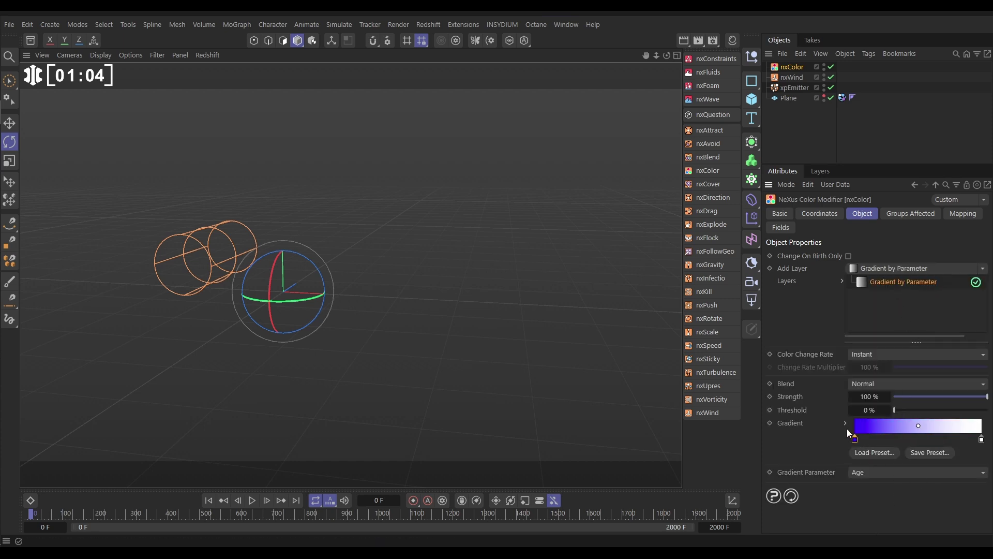
- Set the first gradient knot to black (V 0%) and set the gradient parameter to Field
click(845, 423)
drag(984, 427, 900, 480)
click(845, 325)
click(876, 478)
click(868, 440)
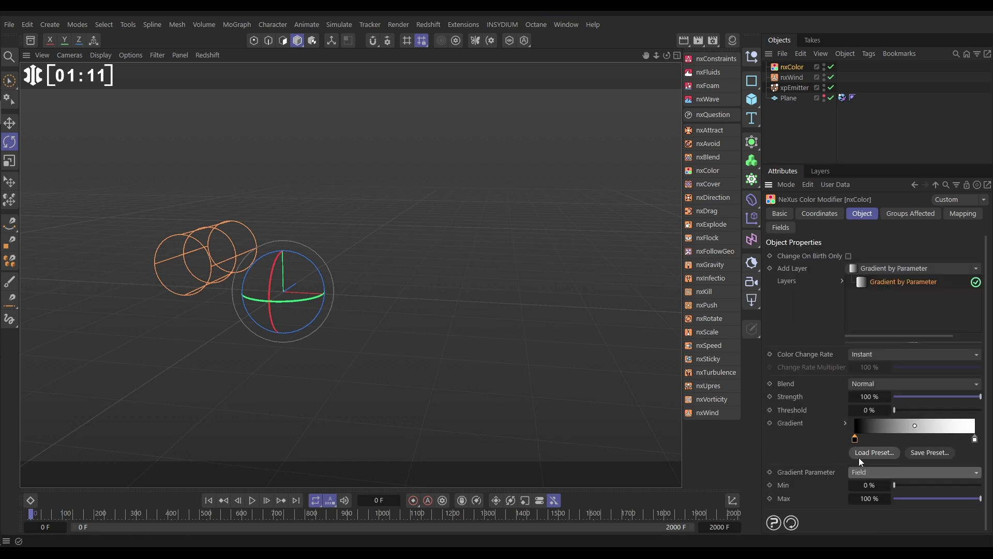
- Drive the colour with a Random Field, disable nxWind, replay, and bring up the Random Field's Field settings
click(784, 227)
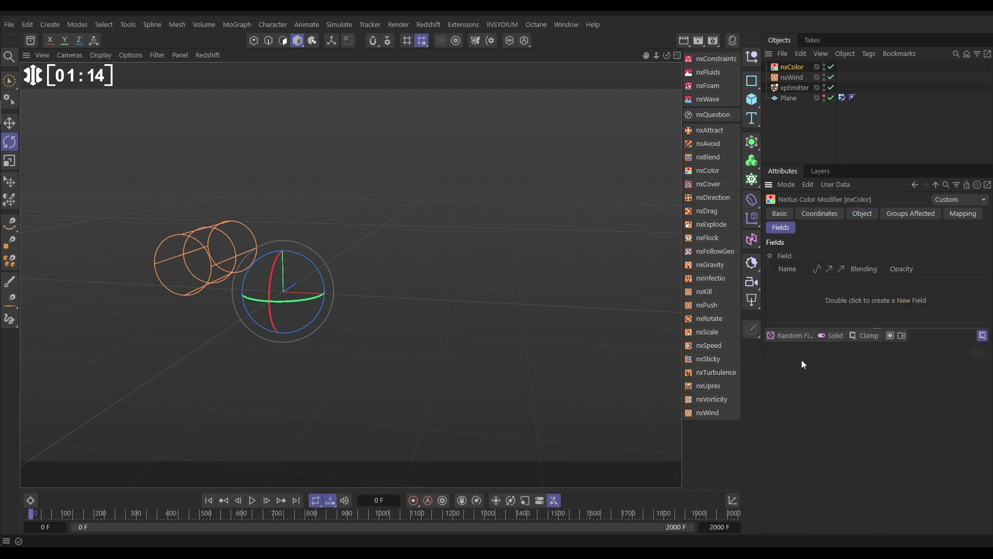
click(790, 334)
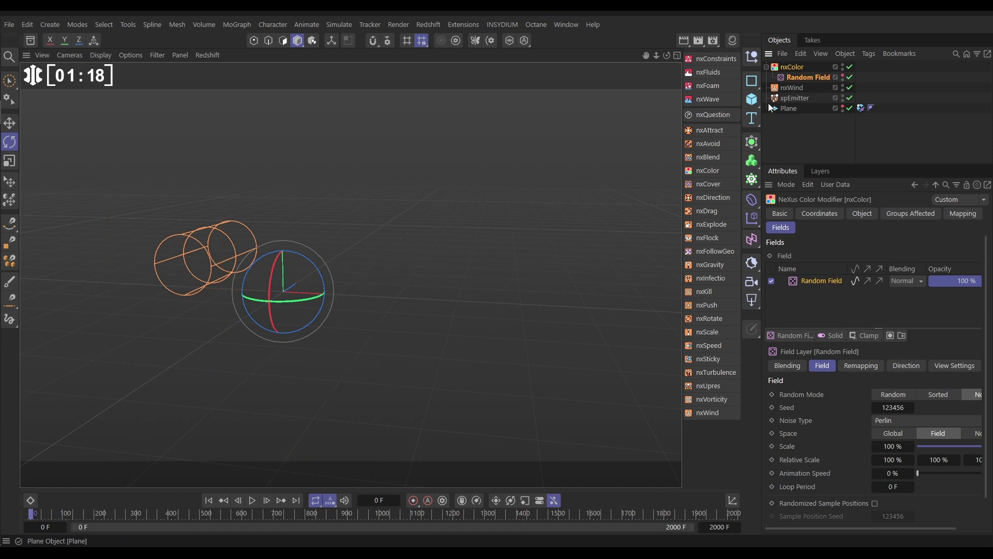
click(849, 87)
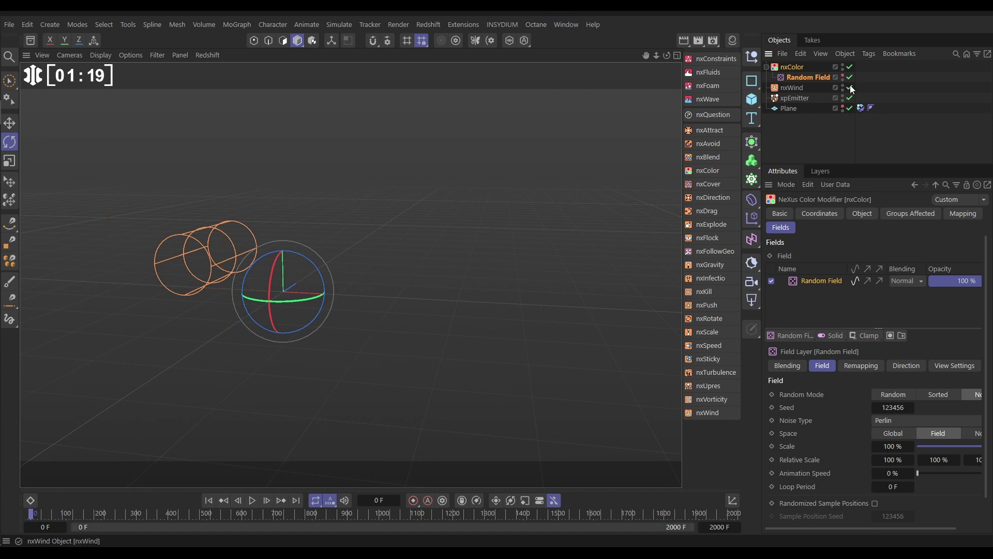
click(252, 500)
click(380, 150)
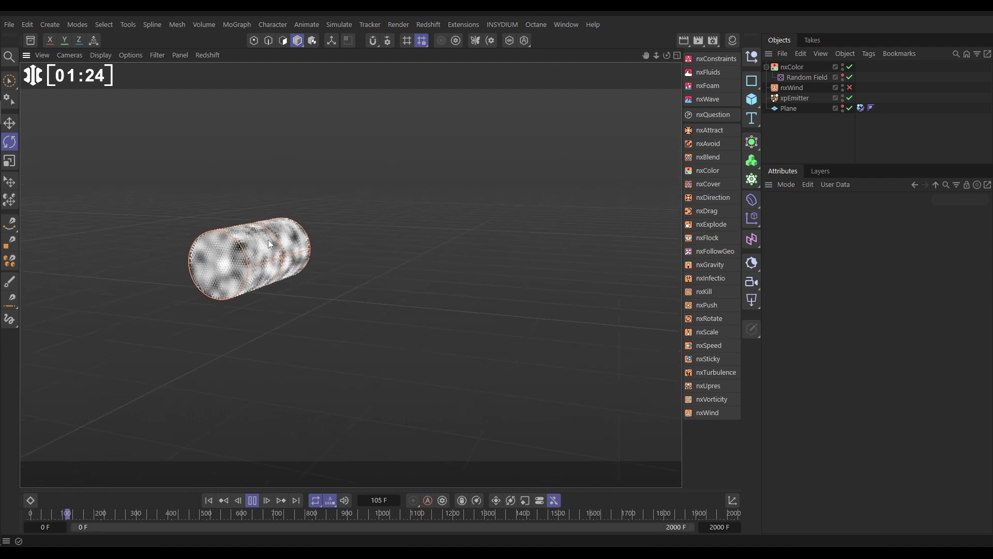
click(806, 77)
click(859, 213)
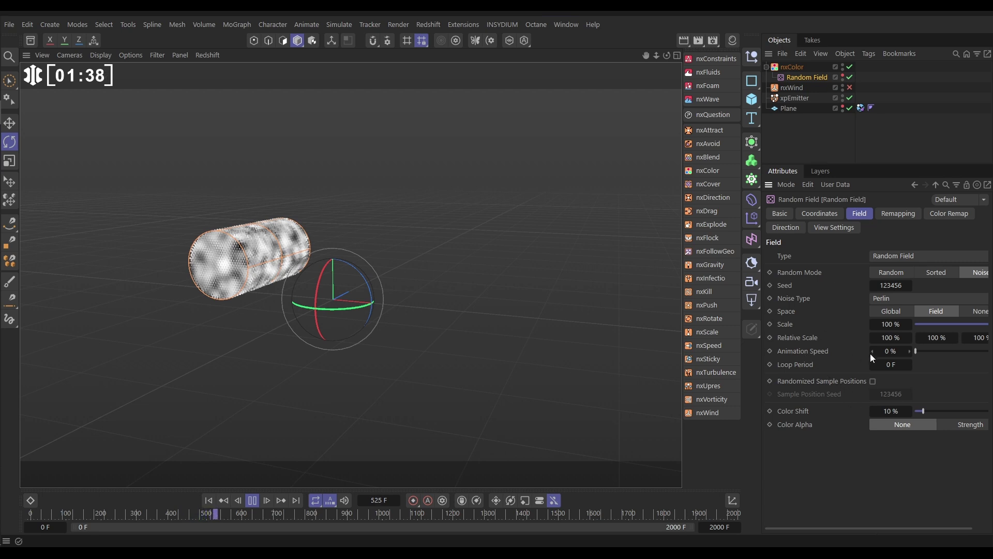
- Set the Random Field's Scale to 500% and Animation Speed to 25%
double_click(875, 324)
text(500)
key(Return)
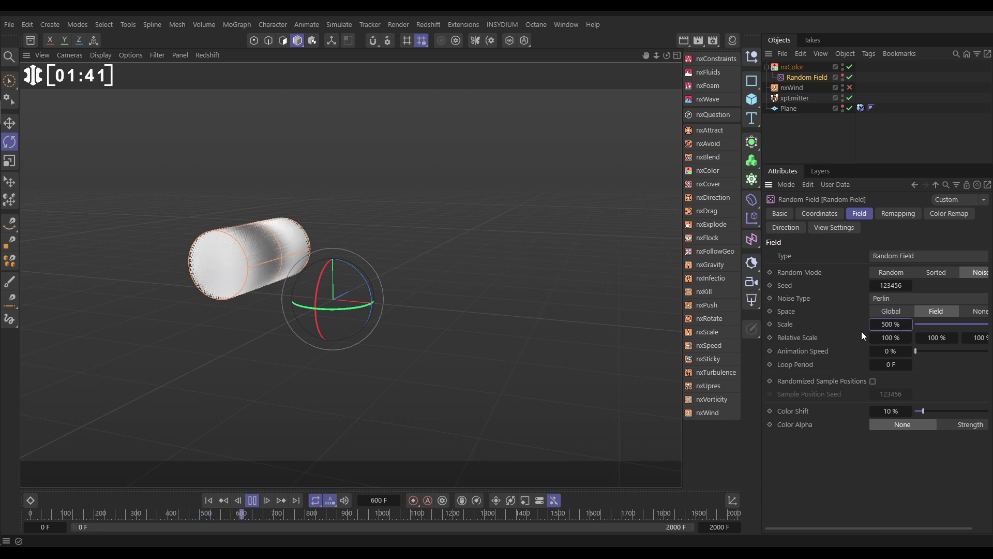
double_click(885, 351)
text(25)
key(Return)
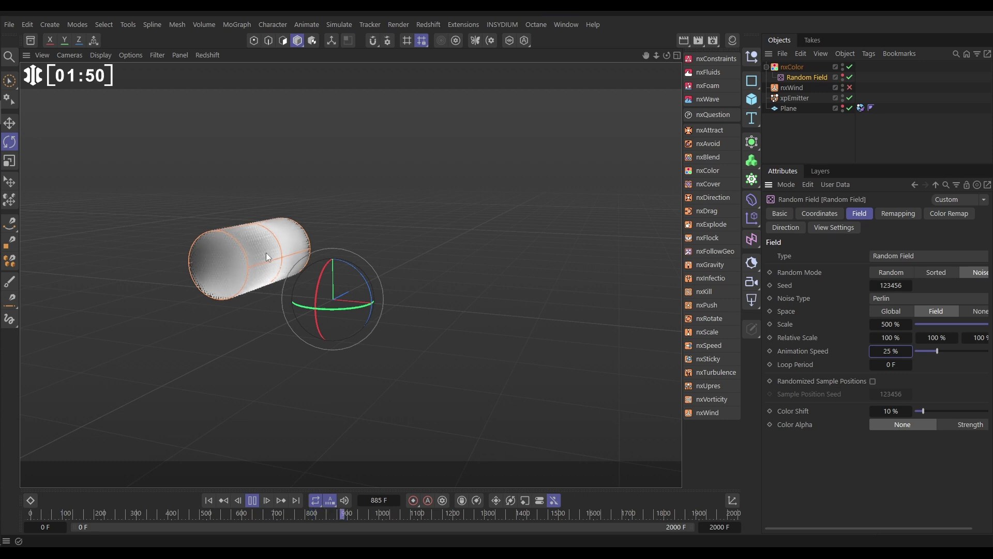
- Set the Random Field's Contour Mode to Curve and shape the spline into an S-curve
click(906, 215)
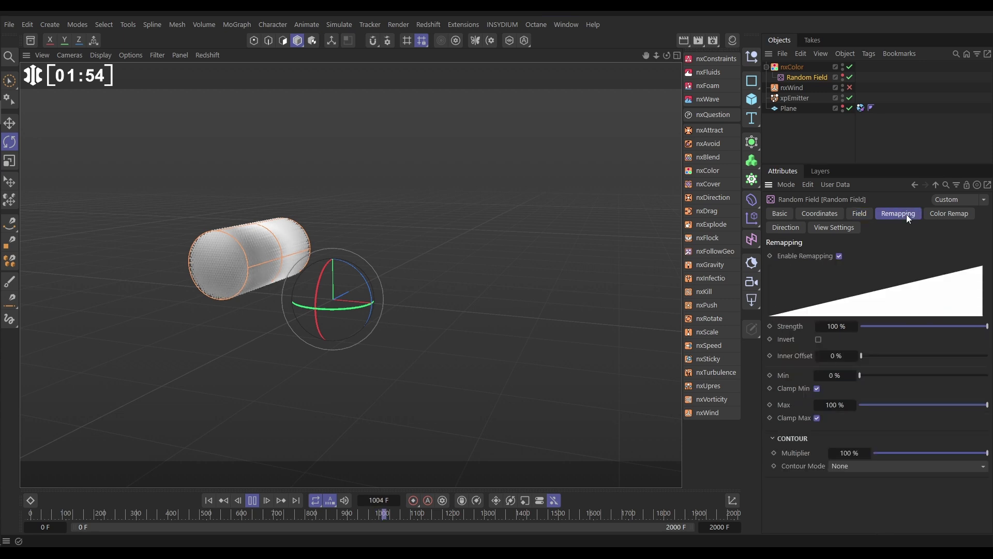
click(843, 465)
click(850, 451)
scroll(979, 425, down, 2)
drag(978, 426, 926, 421)
click(868, 488)
drag(867, 487, 920, 489)
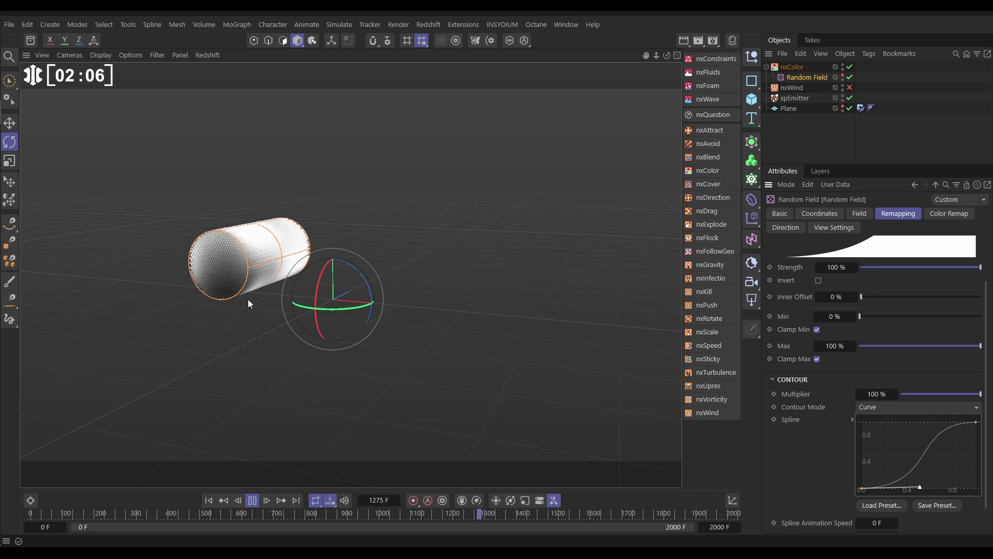
- Deselect the field, rewind, and replay the simulation, pausing at an early frame
click(808, 145)
click(253, 501)
click(208, 500)
click(253, 501)
click(253, 500)
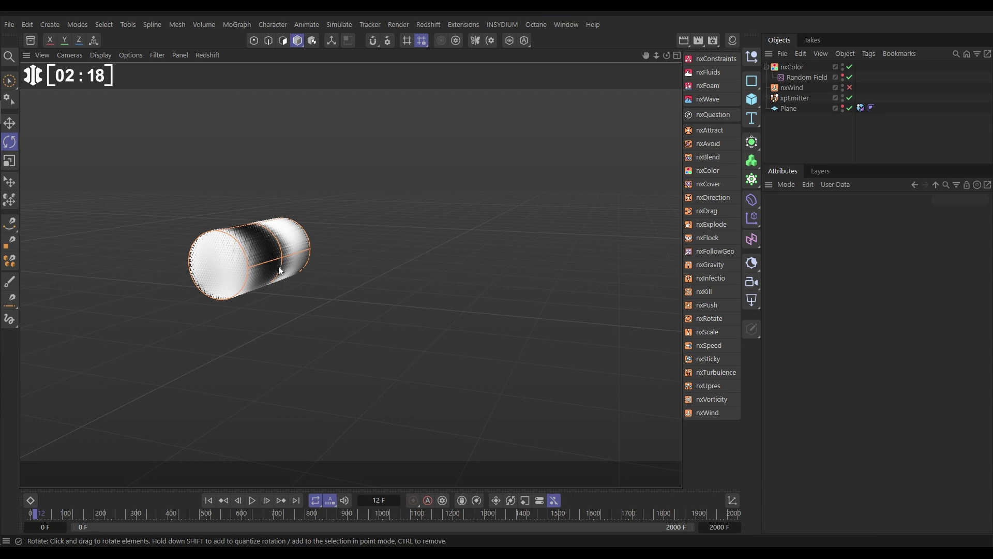
- Select nxWind, re-enable it via its red X, and display its Object properties
click(792, 87)
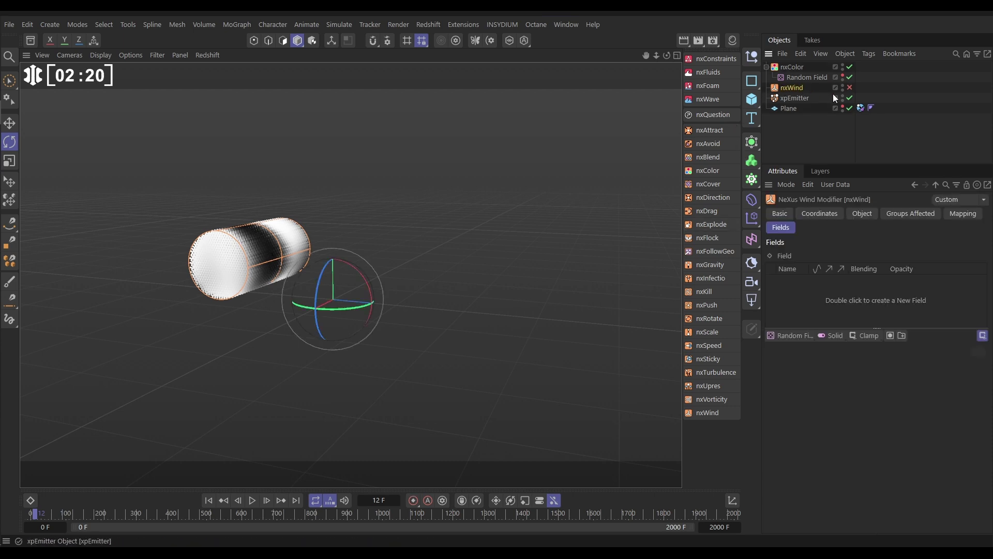
click(848, 88)
click(858, 215)
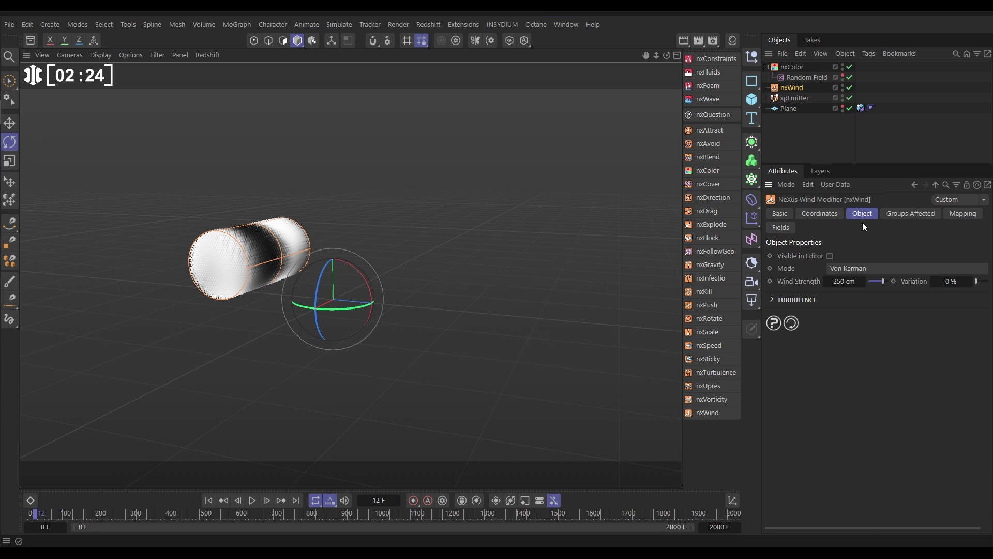
- Add a Color (Brightness) mapping layer to nxWind and bend its range curve into an ease-in
click(961, 214)
click(983, 256)
click(842, 285)
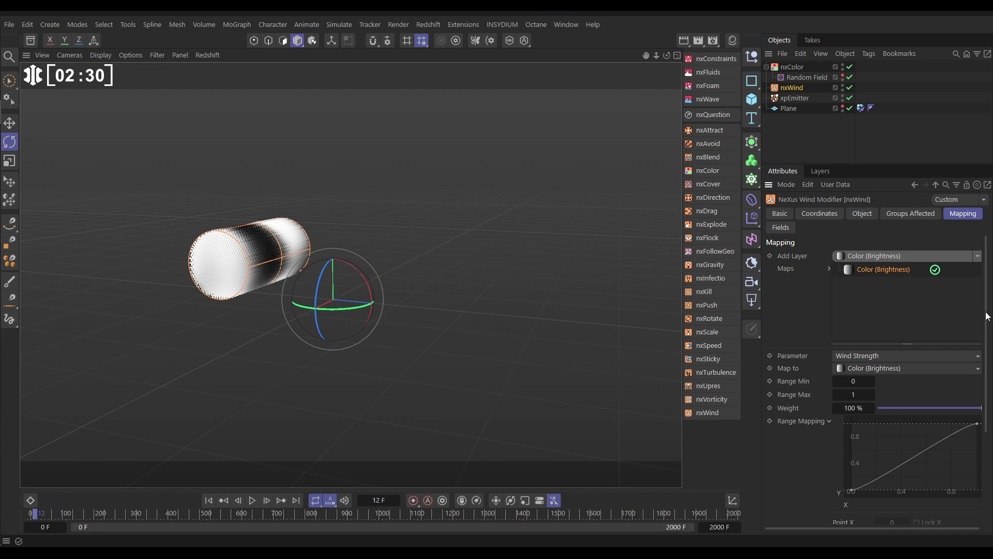
scroll(987, 317, down, 2)
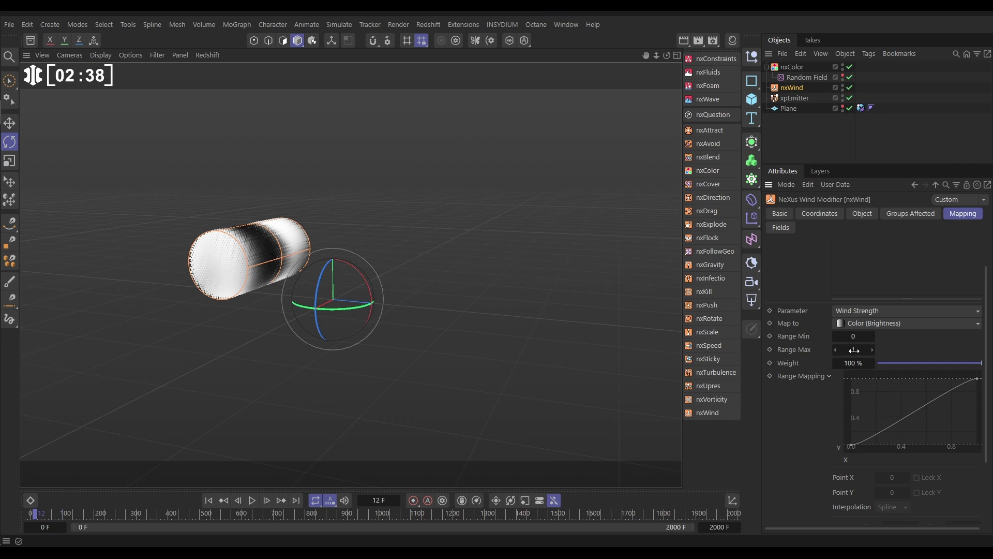
scroll(958, 406, down, 2)
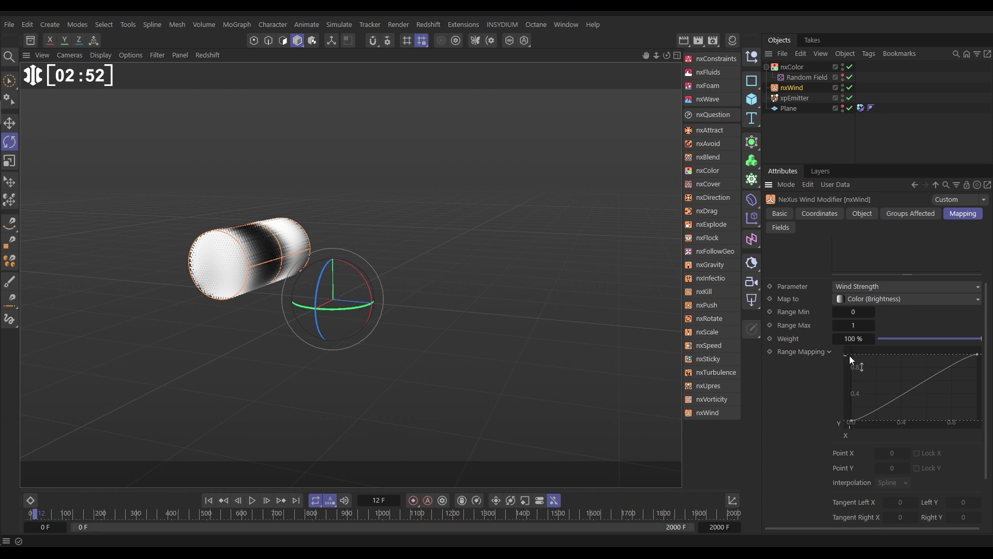
drag(853, 424, 951, 420)
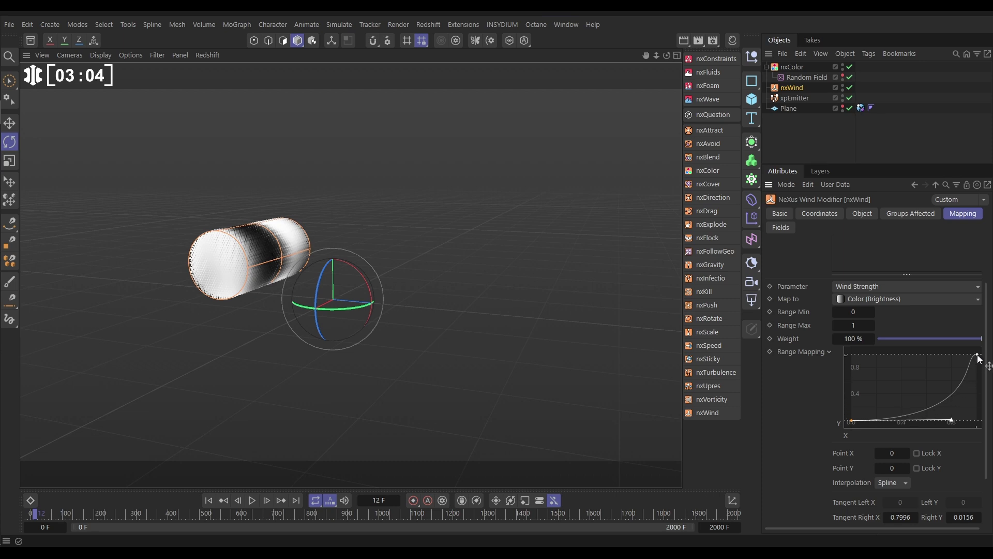
click(208, 500)
click(253, 500)
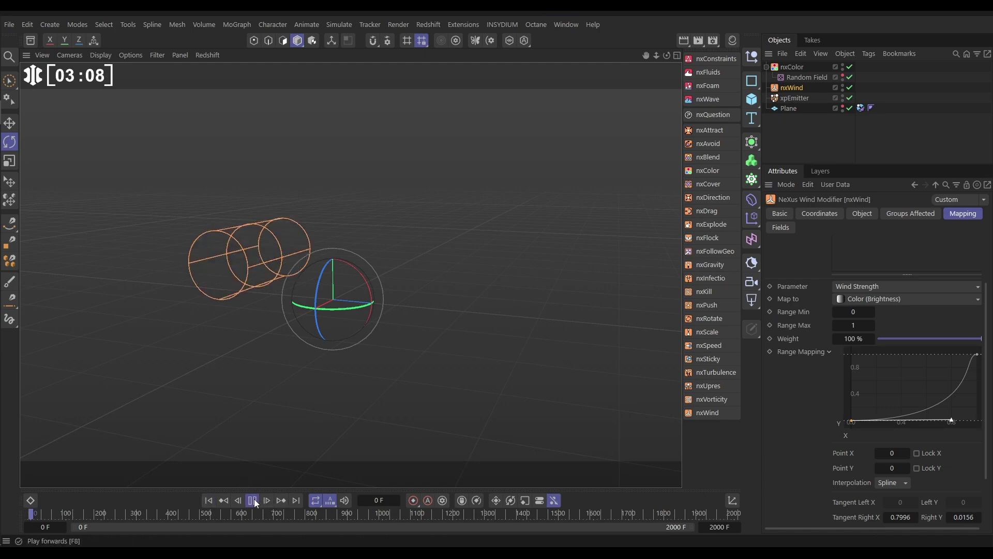
click(224, 502)
click(253, 501)
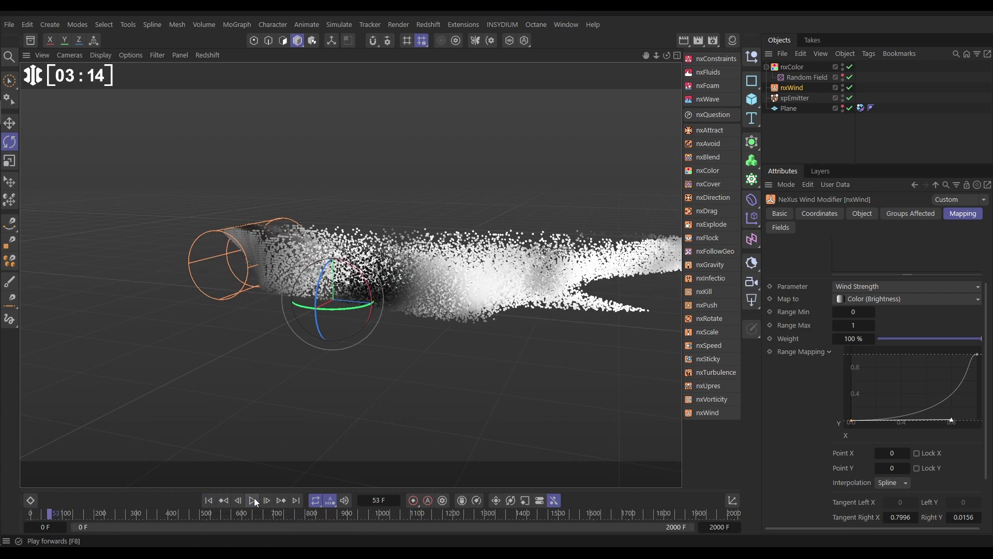
click(209, 499)
- Add an nxGravity hidden in the viewport with Gravity Strength 196
click(472, 171)
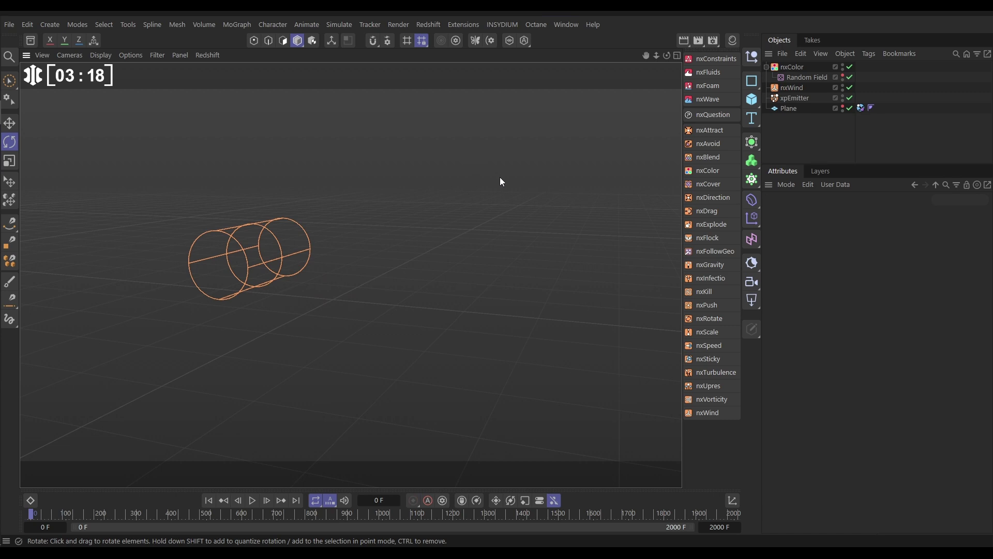
click(700, 264)
click(861, 214)
click(829, 256)
text(196)
key(Return)
- Add an nxFluids SPH liquid modifier to the scene
click(795, 149)
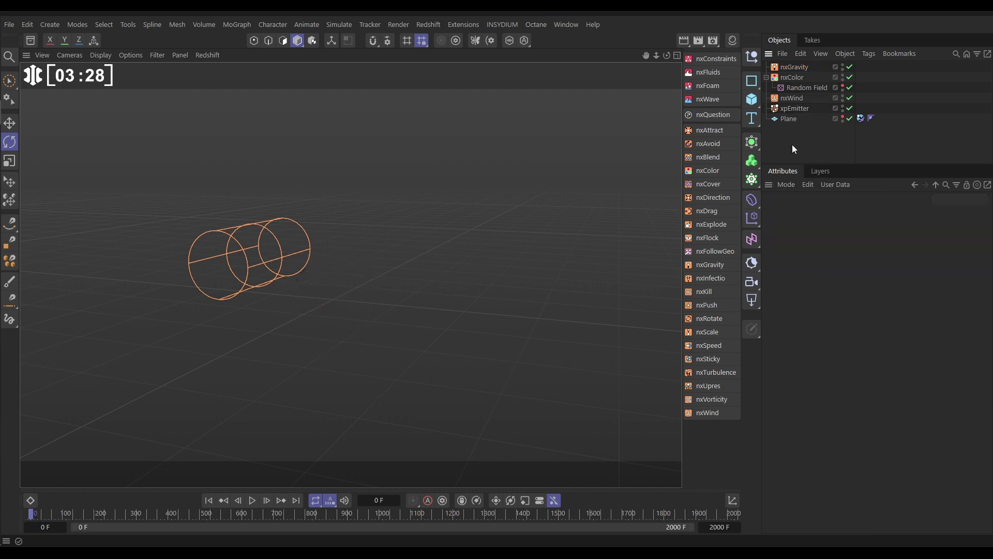
click(710, 72)
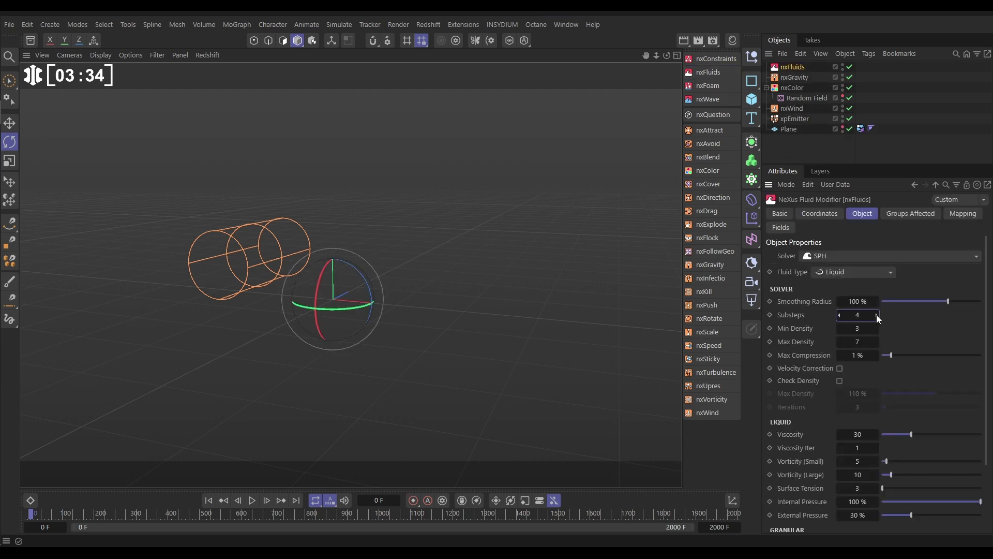
click(787, 145)
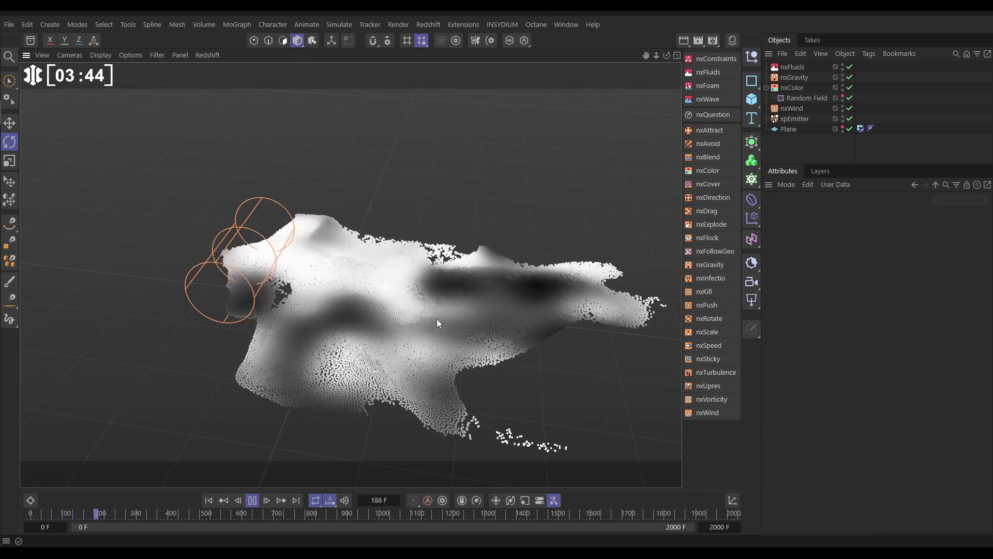
- Stop the fluid playback and rewind the simulation to frame 0
alt+drag(437, 319, 426, 281)
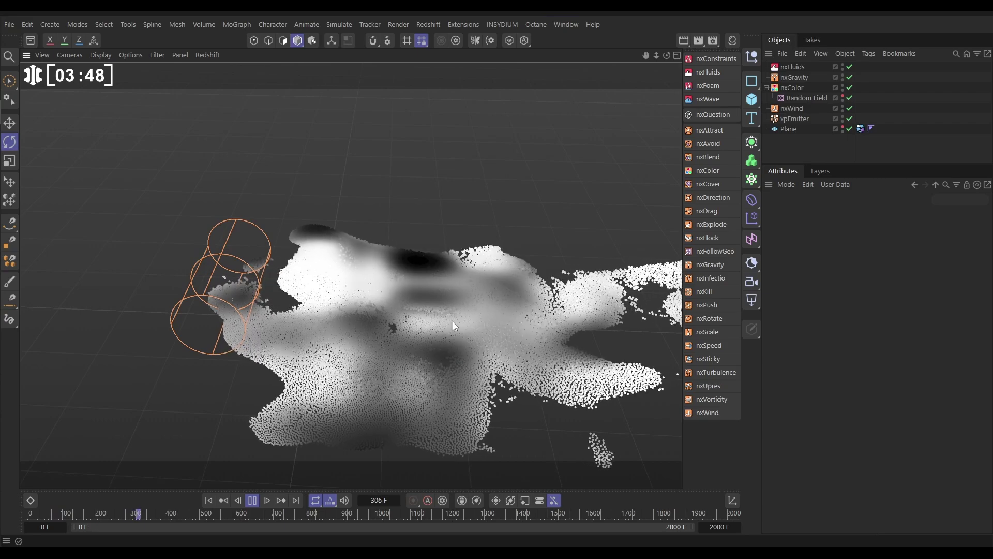
alt+drag(394, 297, 427, 330)
click(253, 500)
click(207, 500)
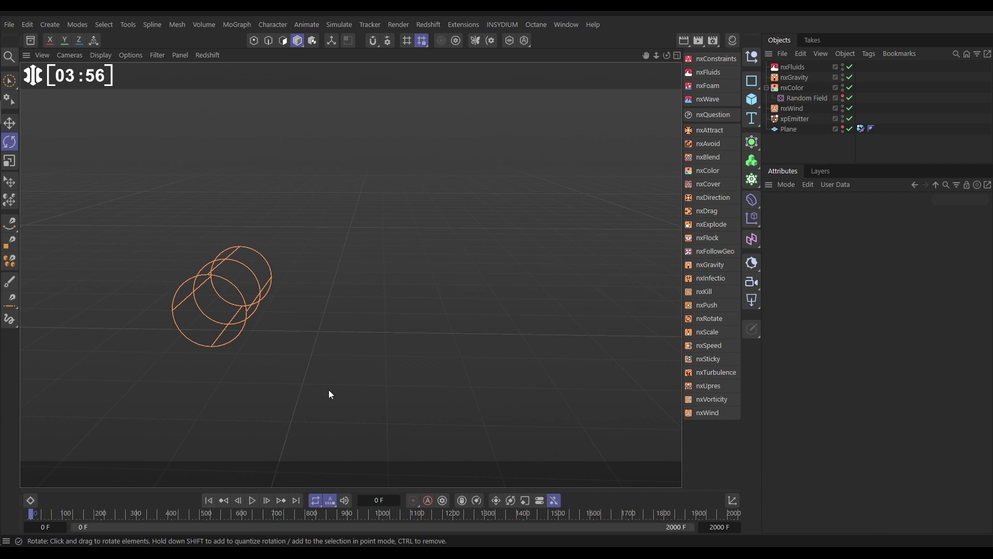
- Add an nxSpeed modifier below nxWind with a Speed Value of 0 cm
click(700, 346)
drag(793, 68, 794, 123)
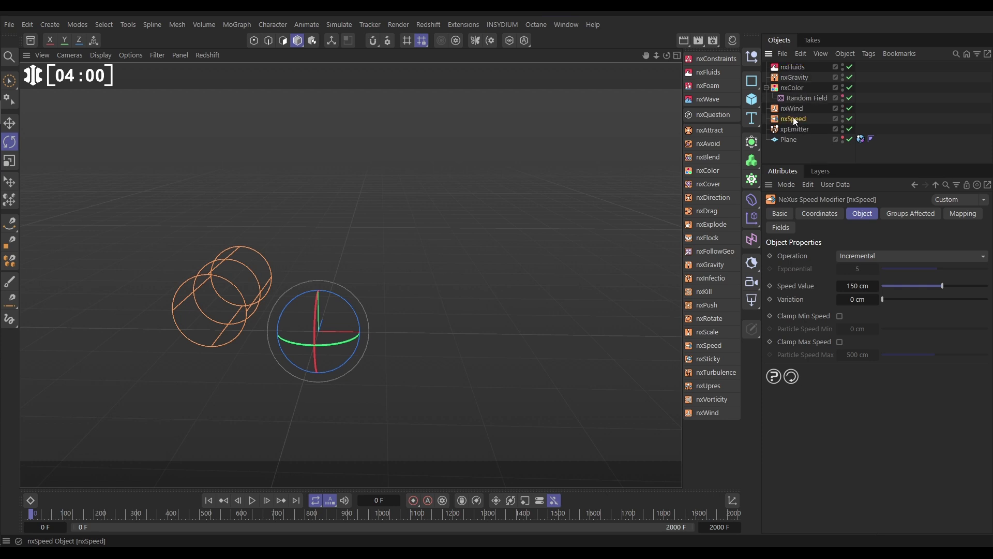
double_click(851, 286)
text(0)
key(Return)
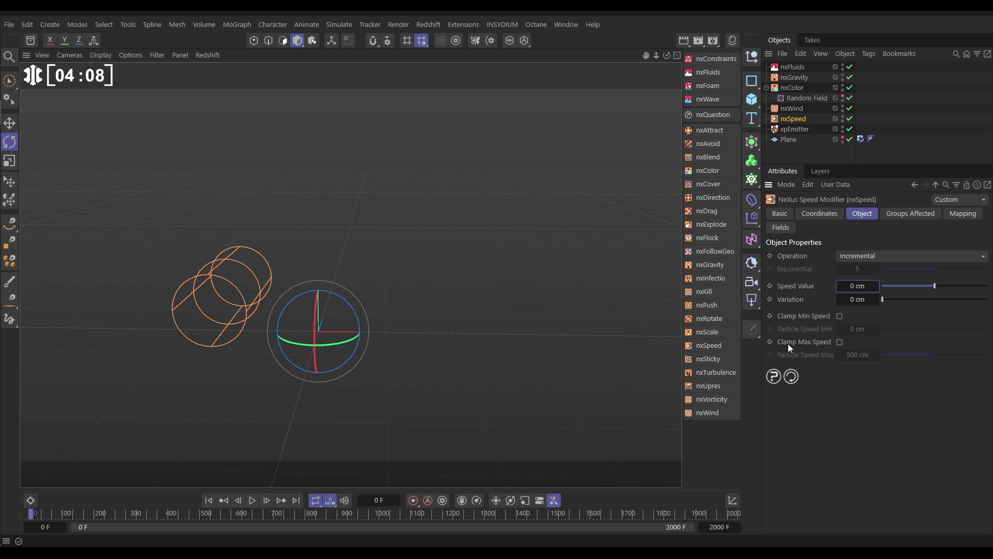
- Enable Clamp Max Speed at 200 cm and run the simulation briefly
click(839, 341)
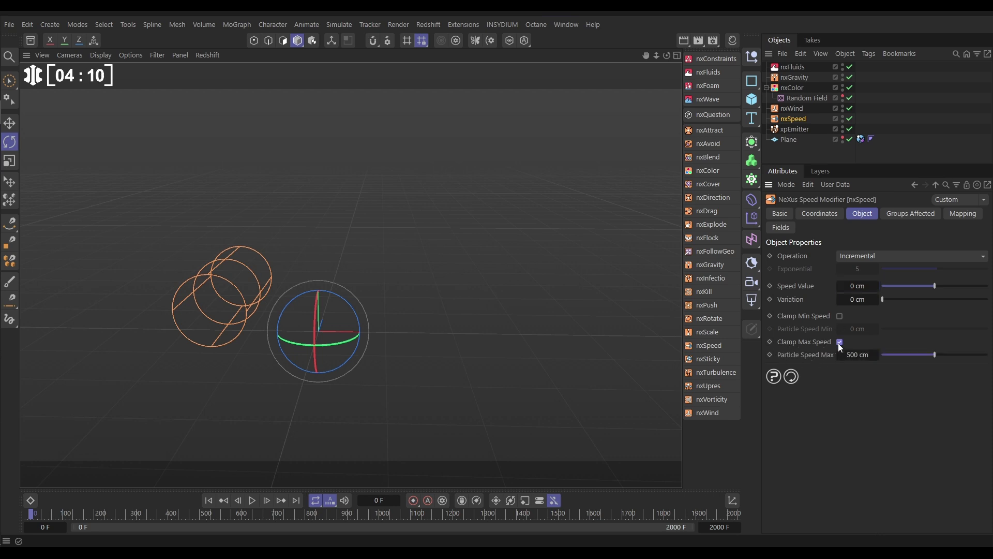
key(Tab)
text(200)
key(Return)
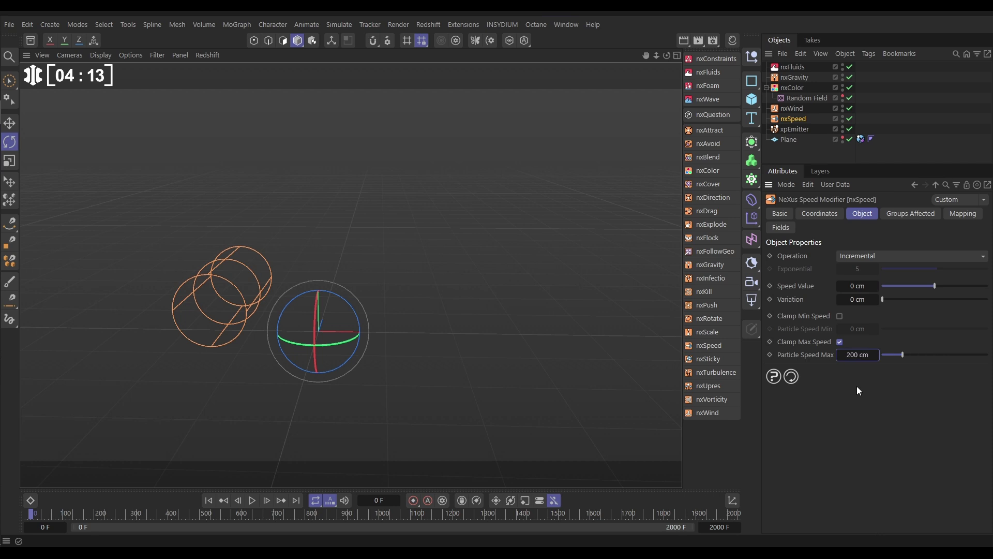
click(253, 500)
click(253, 500)
- Map Color (Brightness) onto nxSpeed's Clamp Max Speed, bending the range curve into an ease-in
click(954, 215)
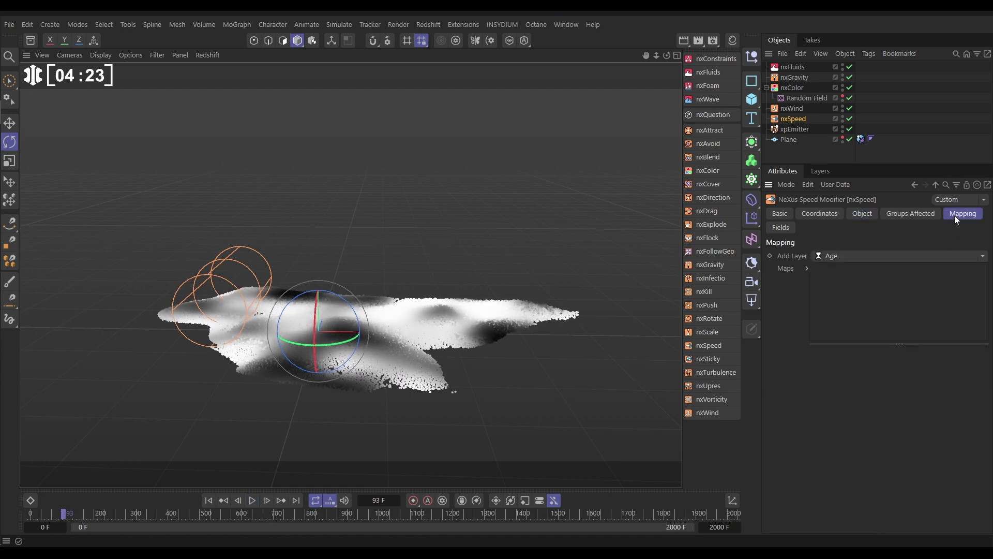
click(982, 256)
click(882, 284)
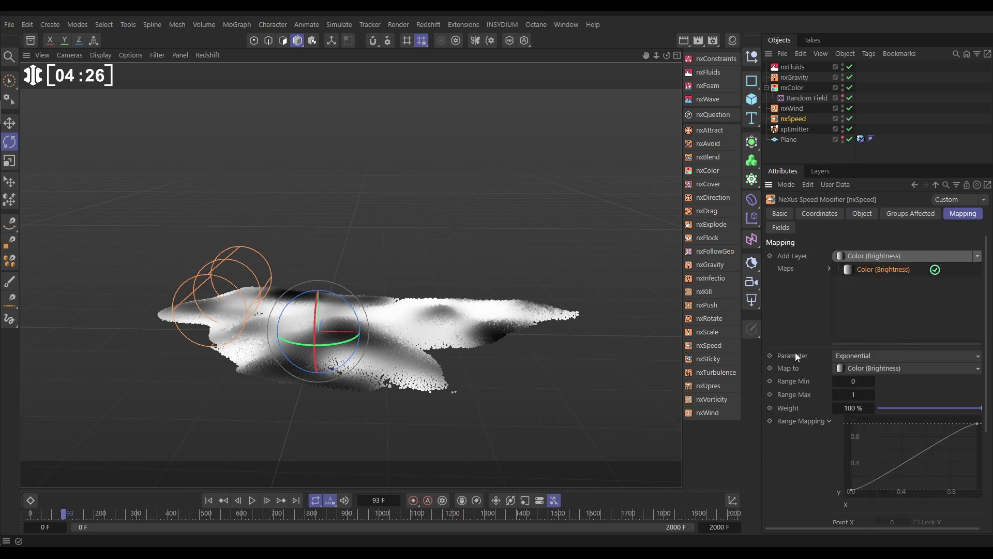
click(864, 355)
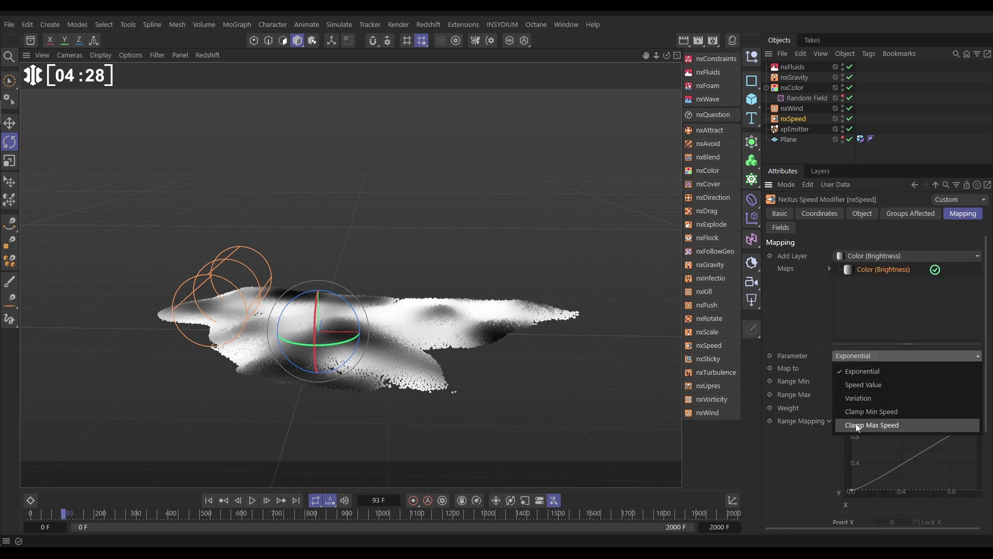
click(883, 424)
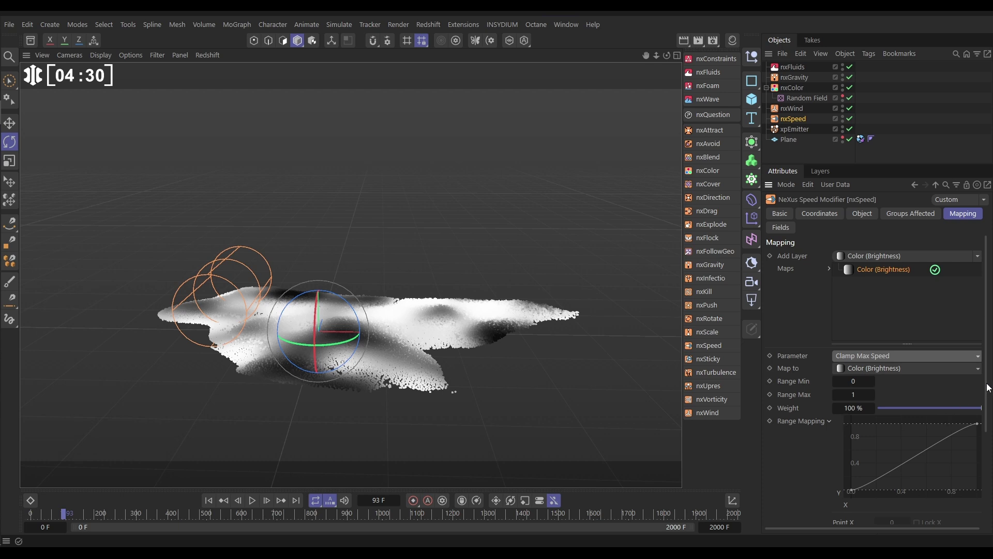
scroll(987, 386, down, 3)
click(854, 425)
drag(862, 424, 925, 424)
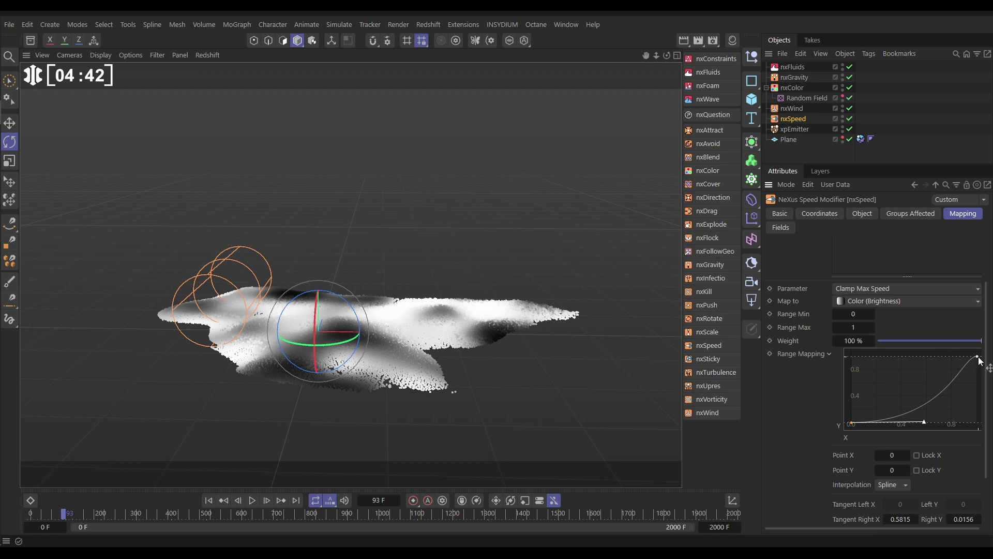
- Replay the simulation from frame 0 with nxSpeed deselected, then stop playback
click(209, 500)
click(253, 500)
click(457, 147)
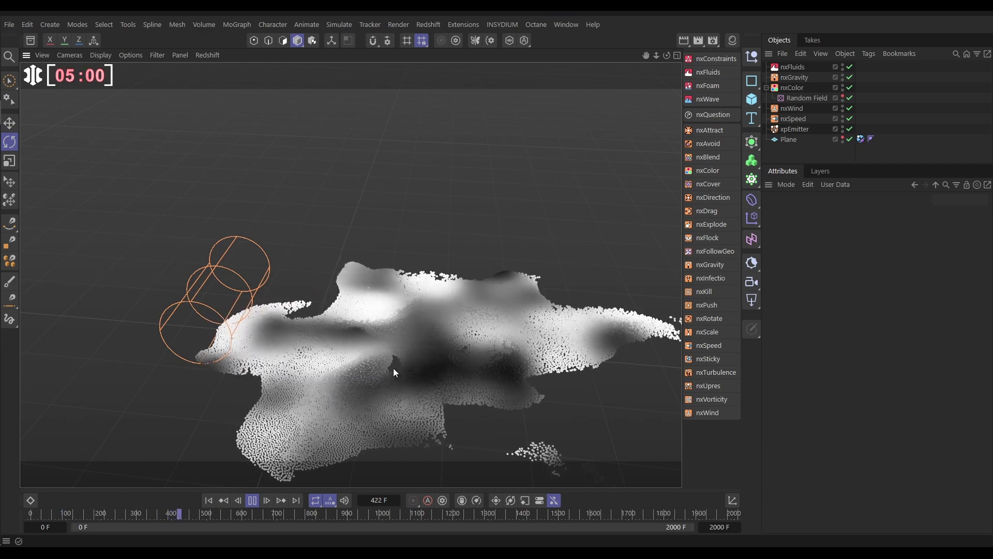
click(208, 500)
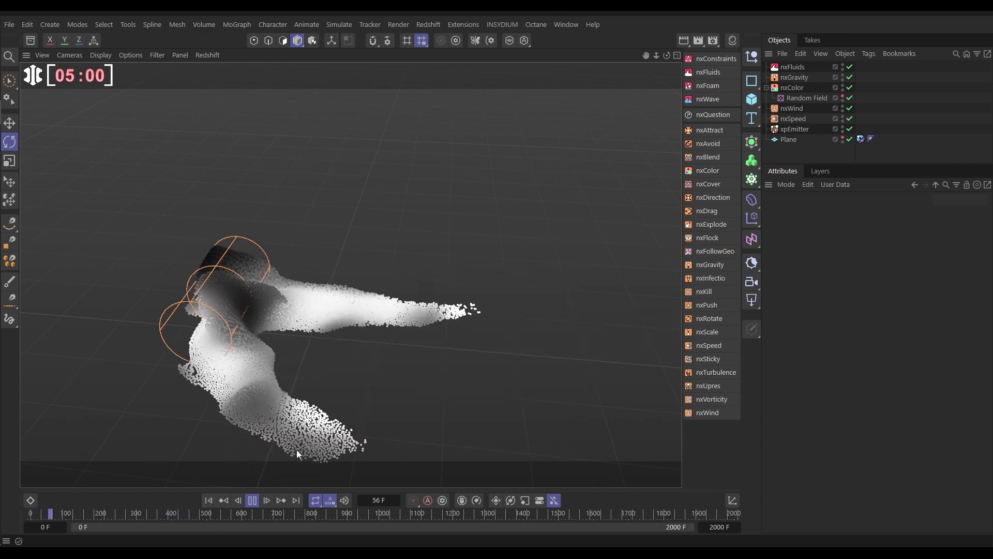
click(251, 499)
- Set the Random Field under nxColor to Electric noise and replay from the start
click(797, 99)
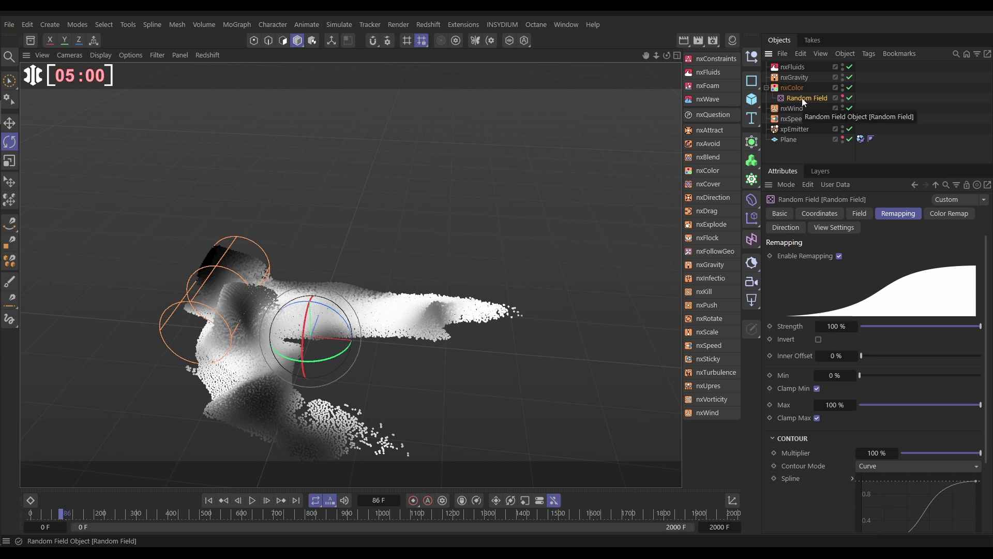
click(859, 214)
click(882, 297)
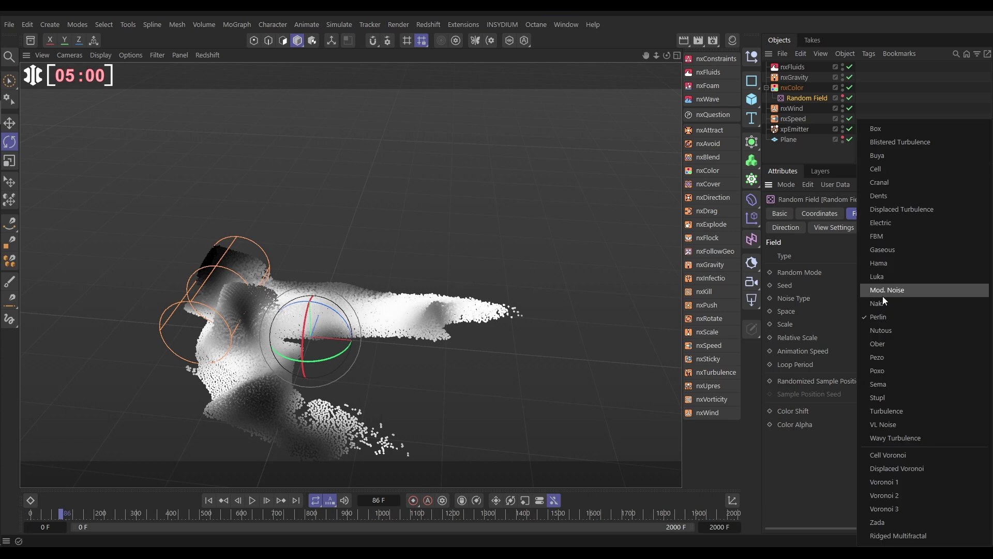
click(880, 223)
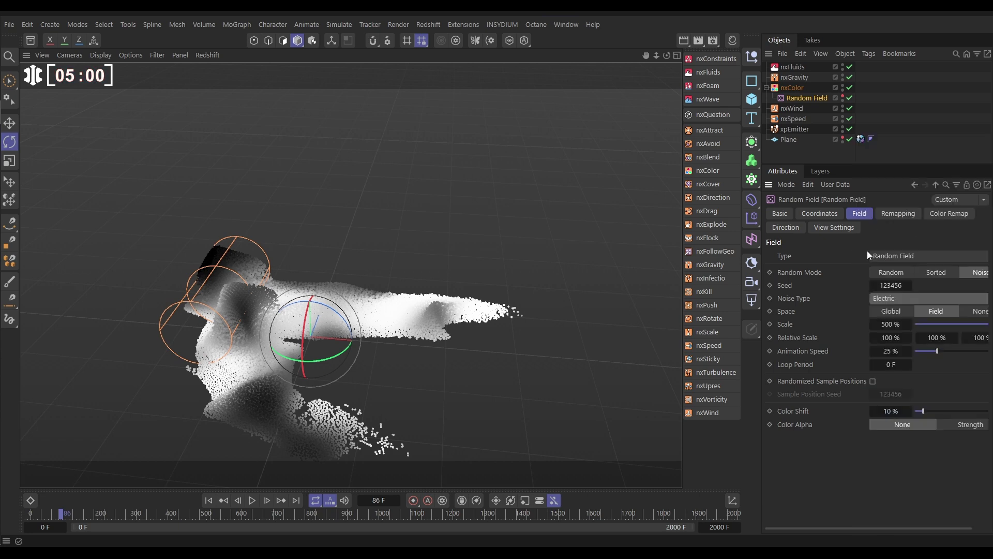
click(208, 500)
click(252, 500)
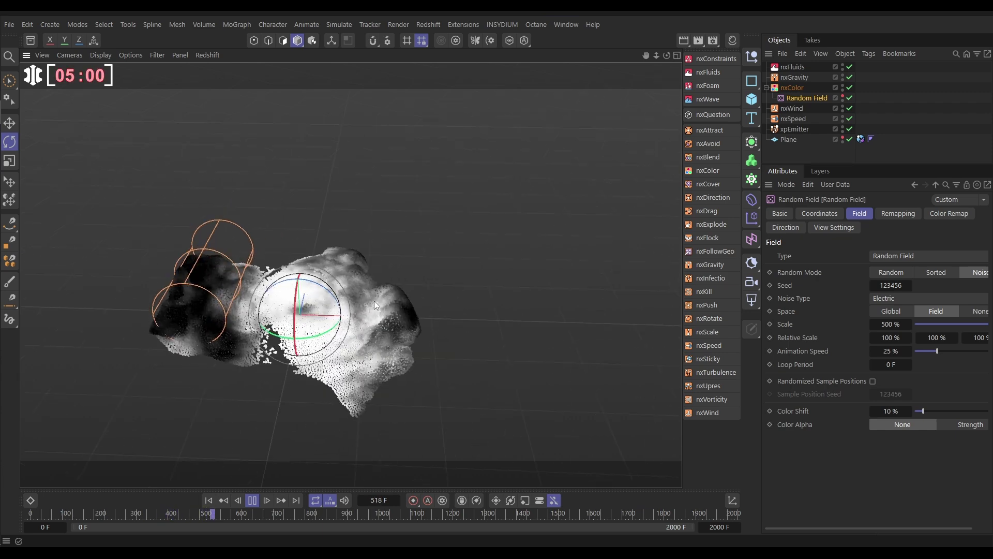
- Switch the Random Field to Displaced Voronoi noise and replay to frame 254
click(252, 500)
click(884, 299)
click(884, 471)
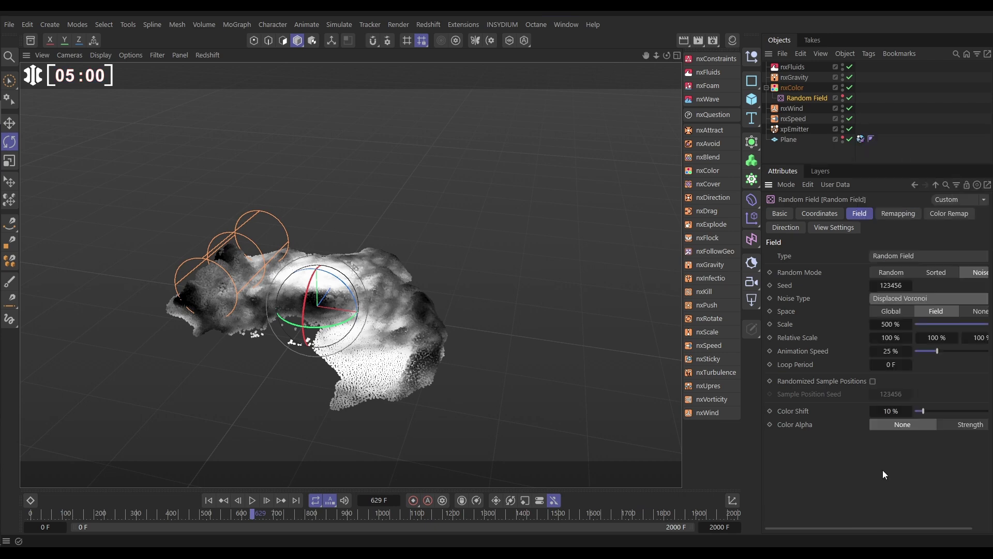
click(206, 500)
click(252, 500)
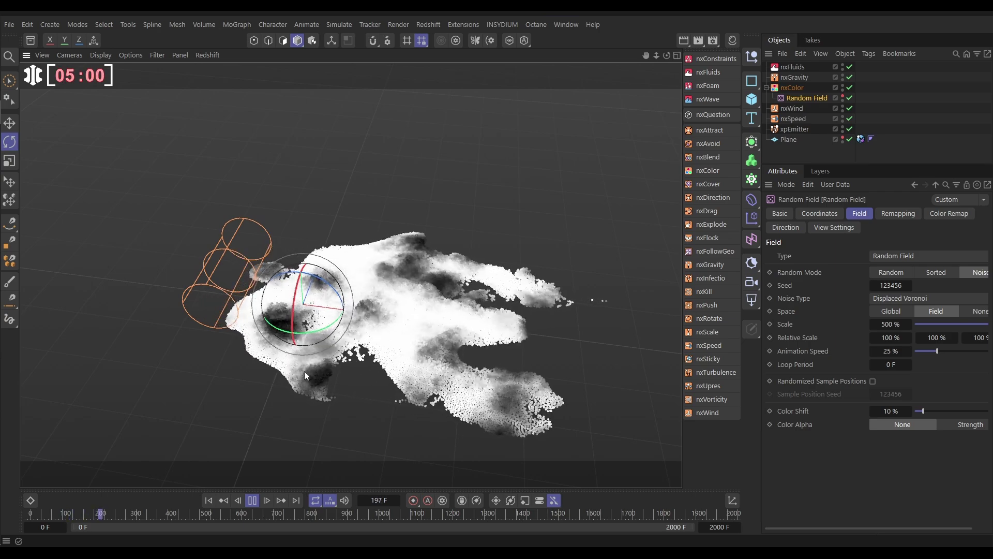
click(252, 500)
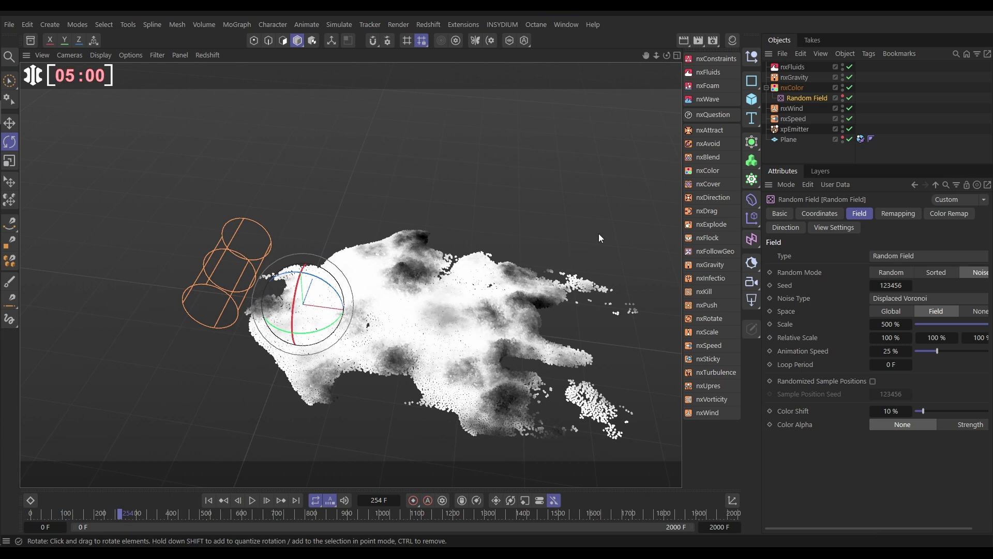
- Set nxFluids' Surface Tension to 100
click(790, 69)
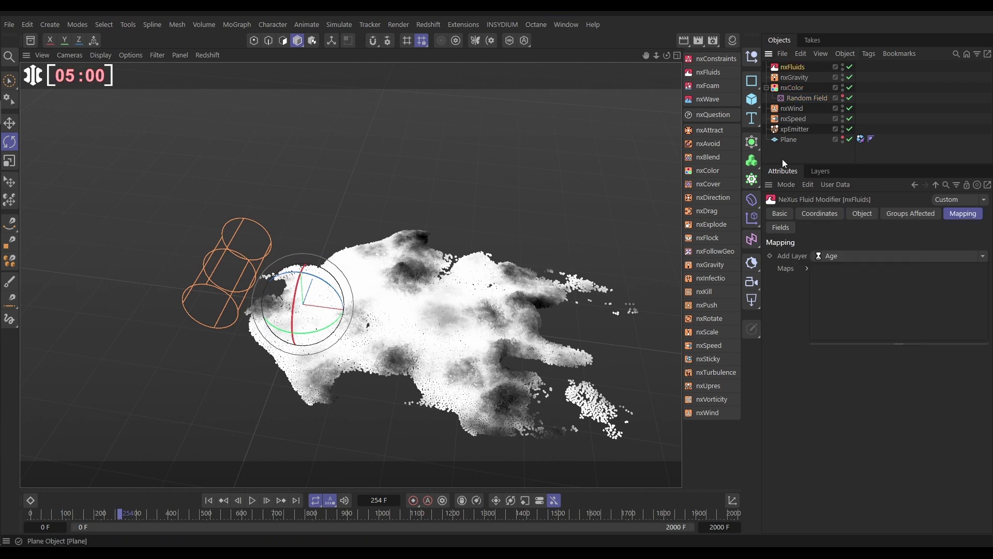
click(862, 215)
scroll(988, 405, down, 3)
click(856, 429)
text(100)
key(Return)
- Replay the simulation from the first frame to compare the surface tension result
click(209, 500)
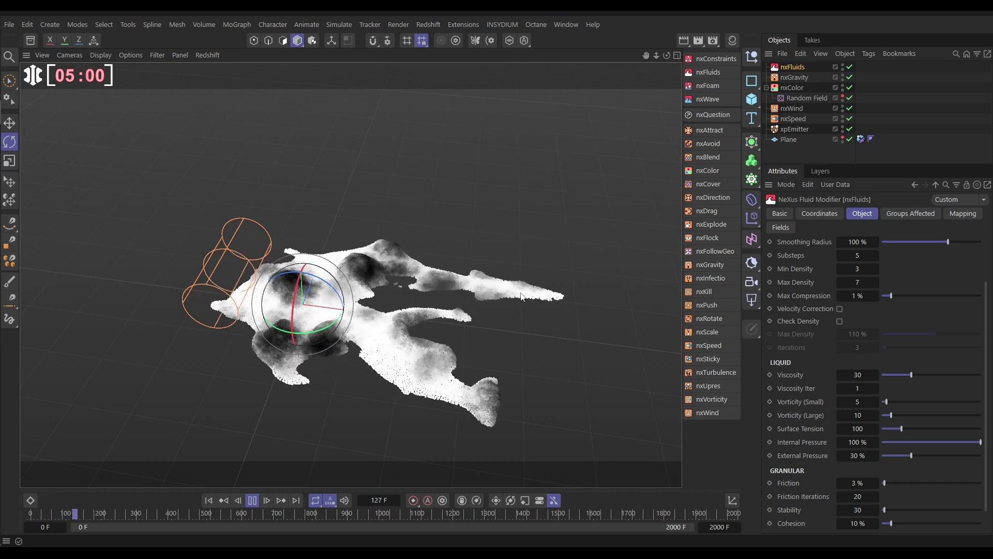
alt+drag(530, 394, 361, 330)
click(251, 500)
key(shift+f)
click(249, 501)
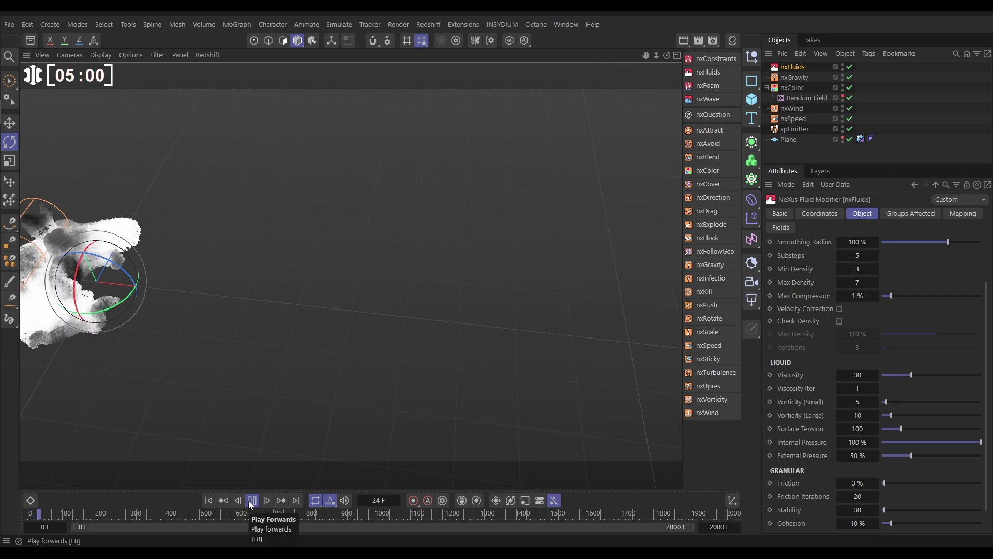